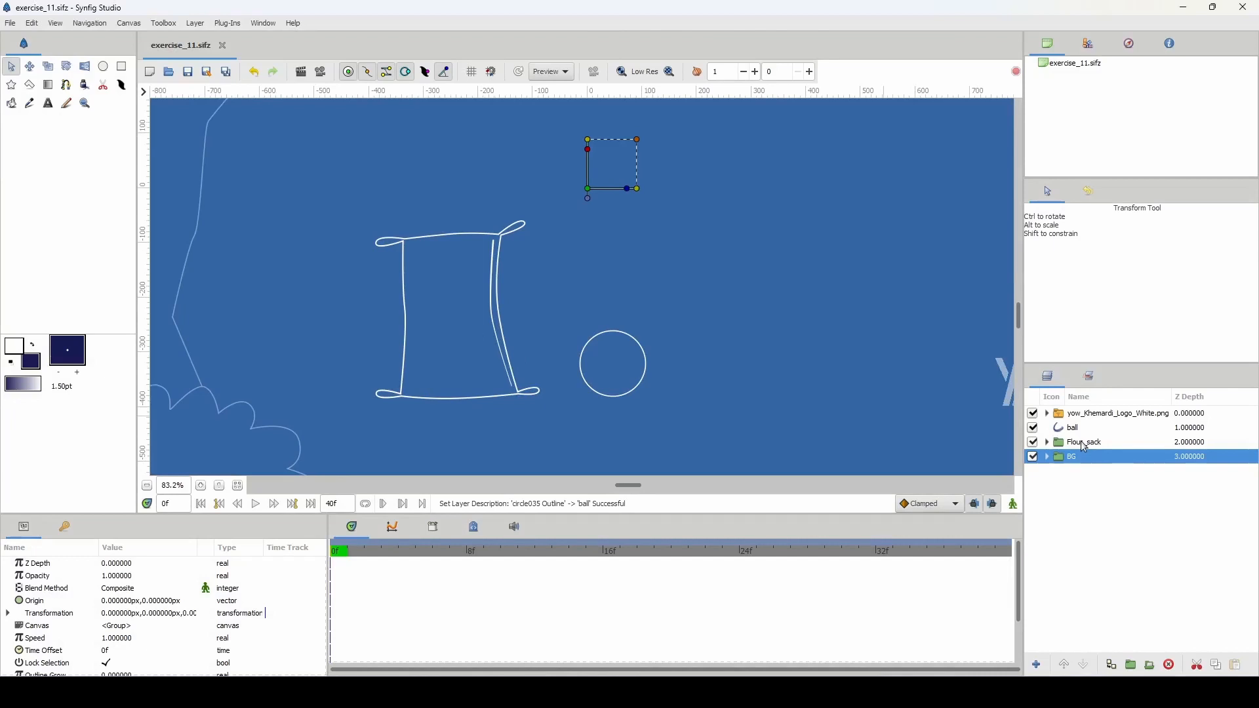
Add the two Advanced Outline layers and the Region layer inside the Flour_sack group to a new layer set named Sack.
left_click(1082, 443)
left_click(1047, 443)
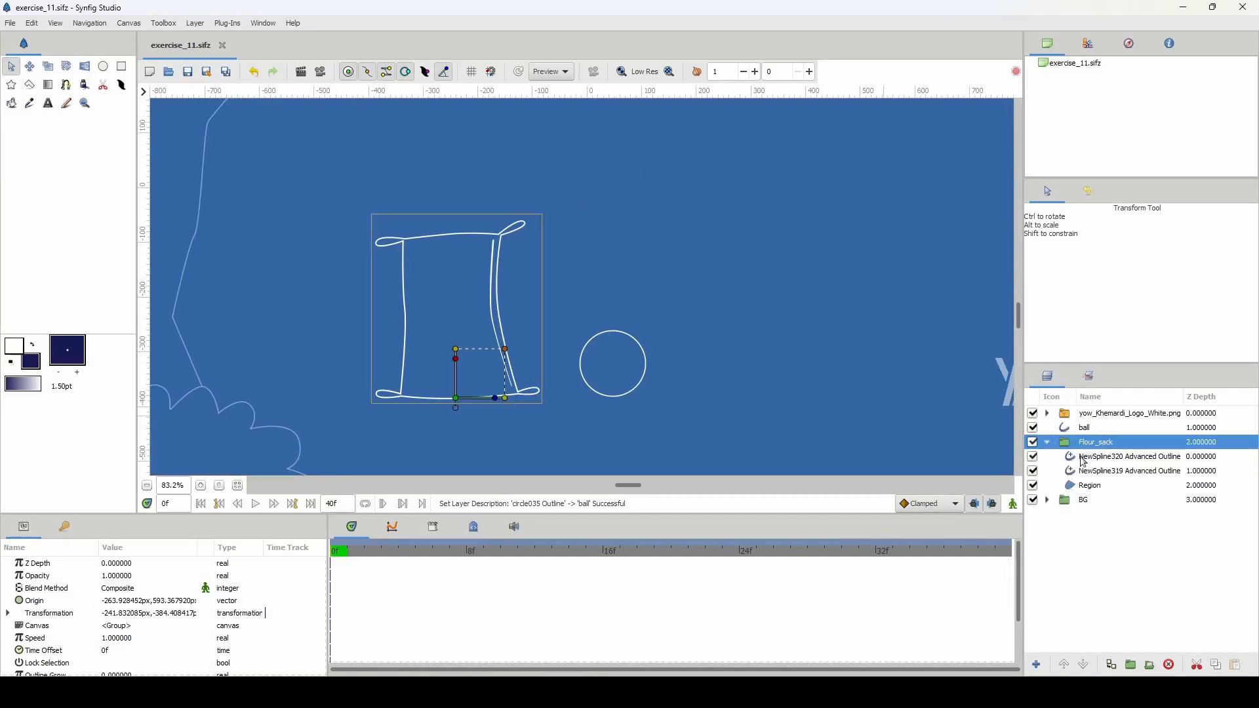
left_click(1086, 458)
left_click(1090, 472, "ctrl")
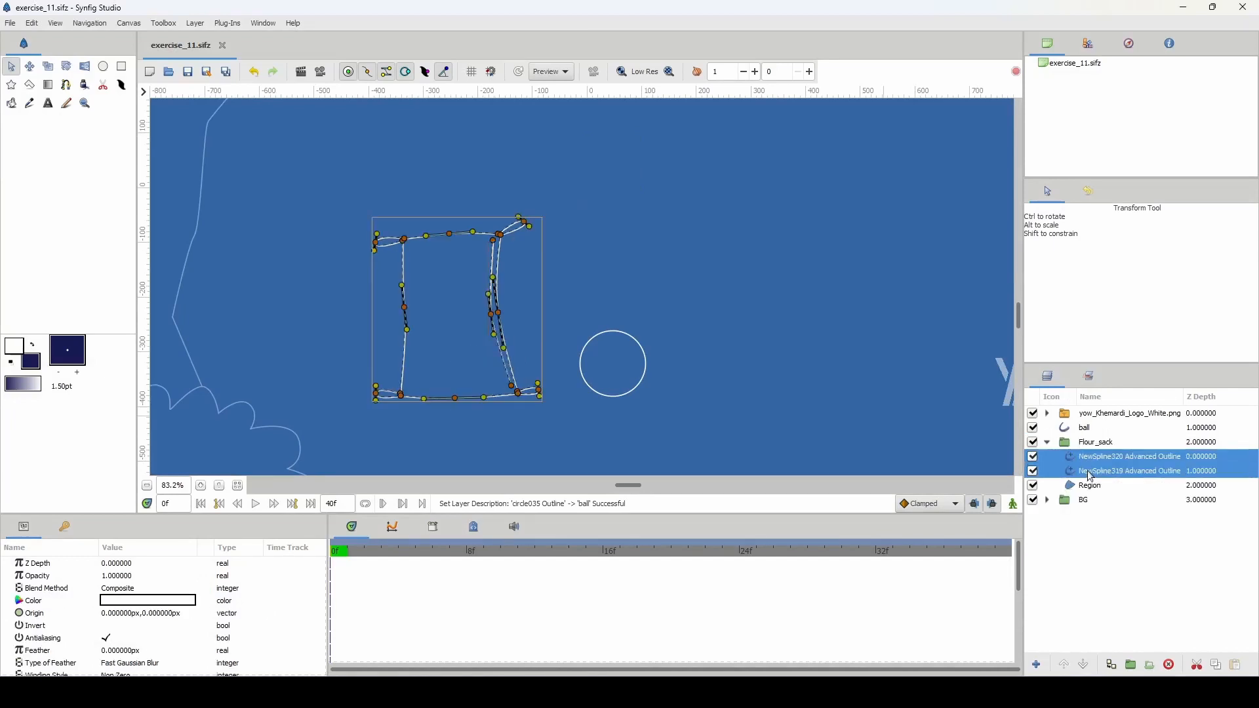
left_click(1089, 489, "ctrl")
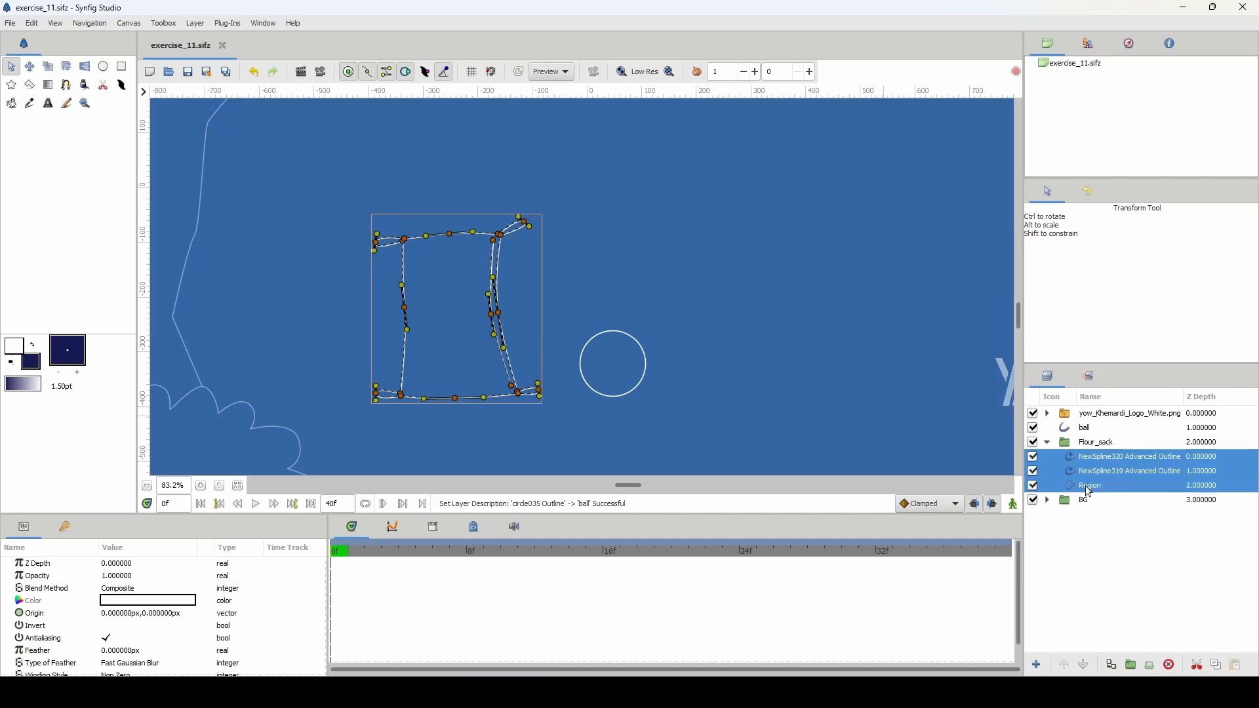
right_click(1086, 492)
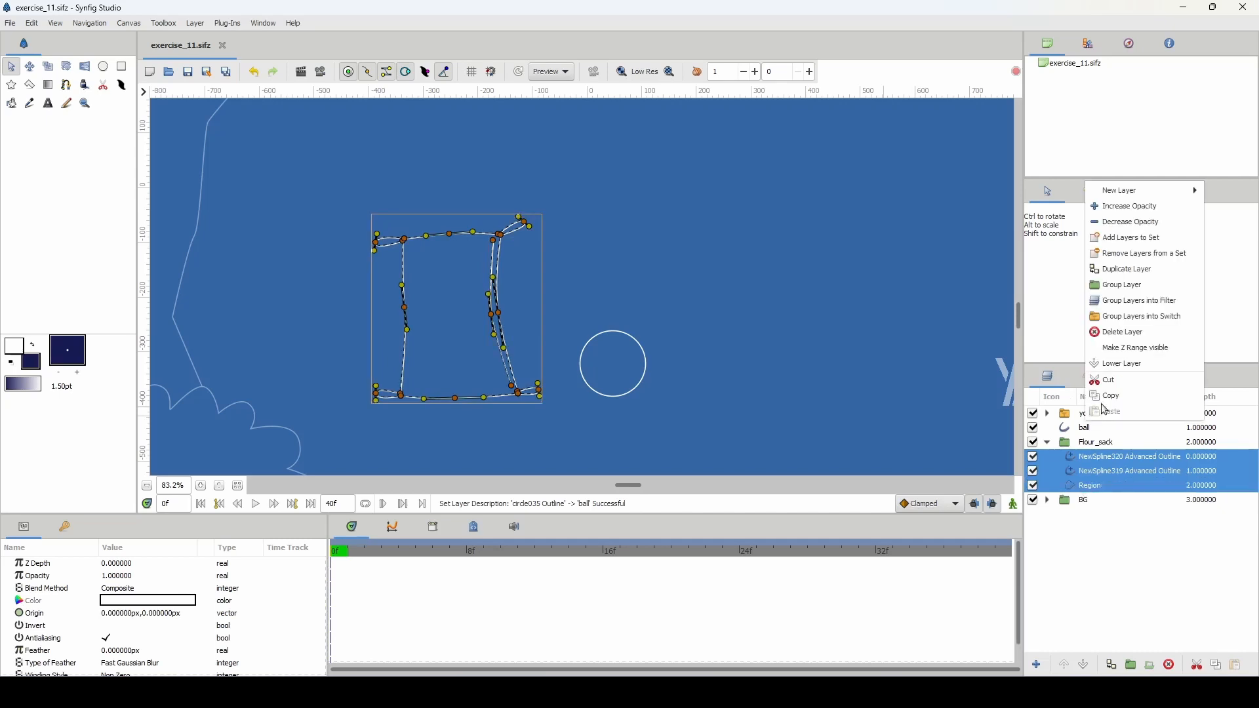
left_click(1129, 238)
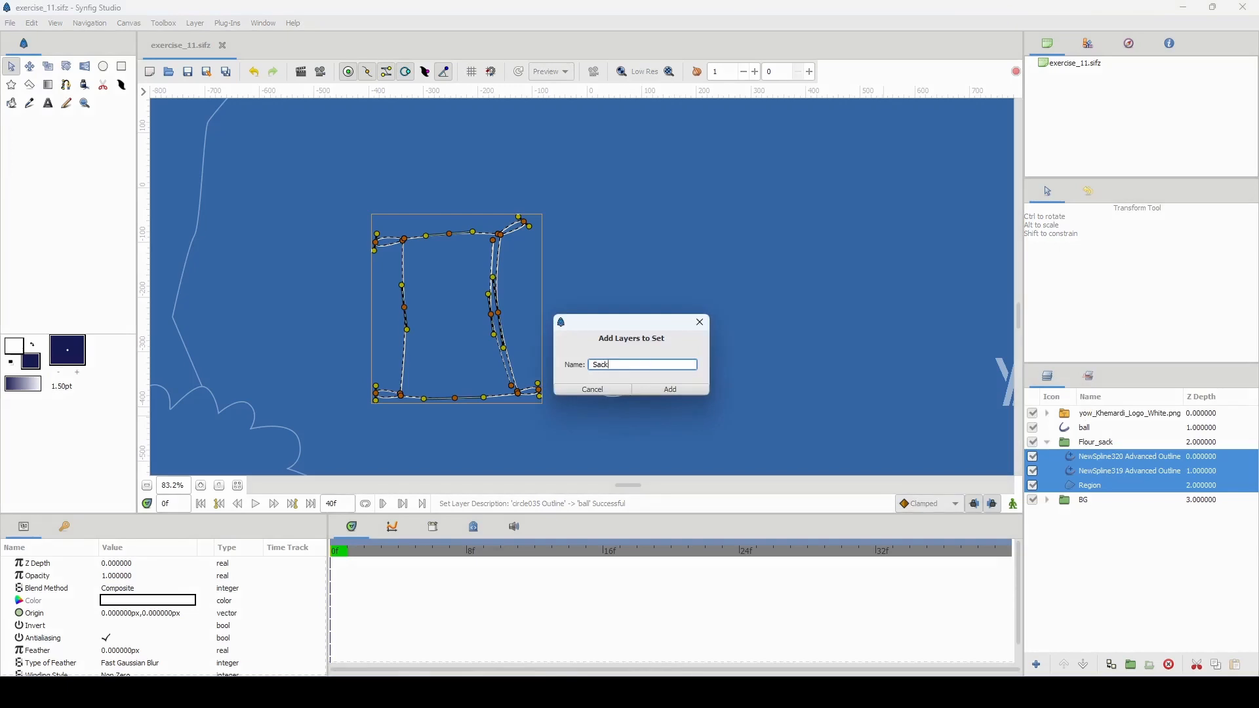
left_click(657, 391)
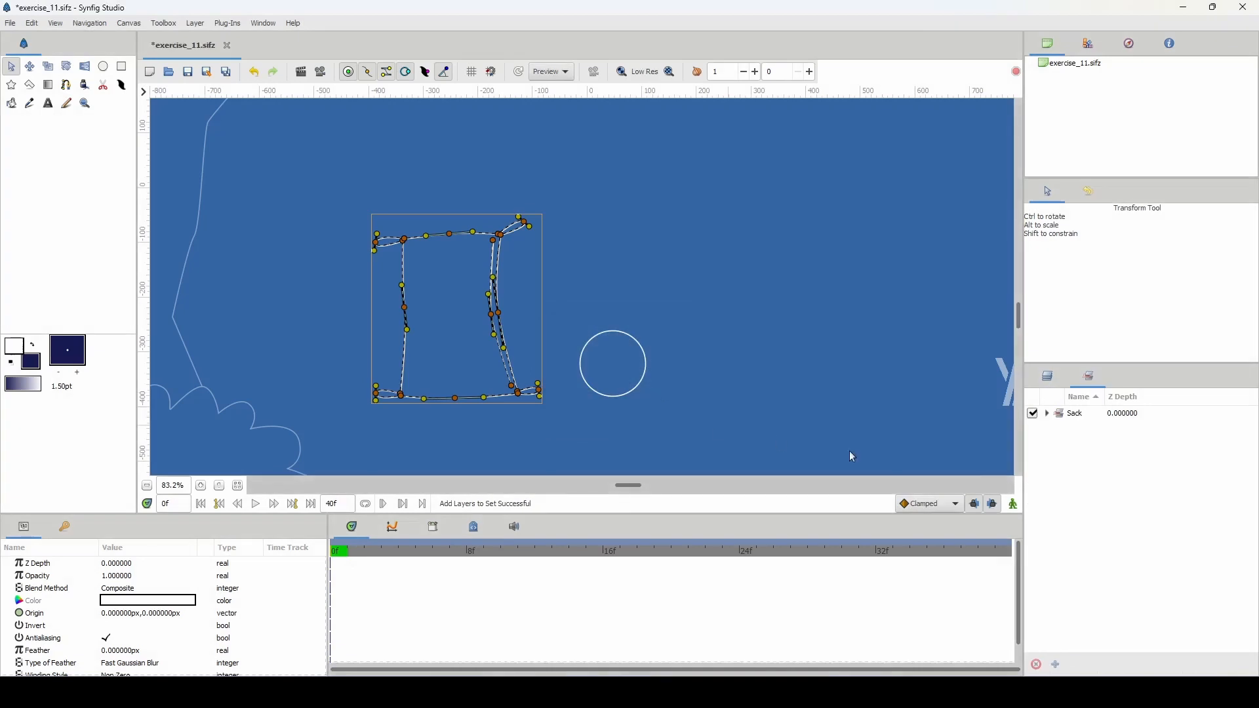
Add the Flour_sack group layer to a new layer set named ALL_KEYS.
left_click(1046, 378)
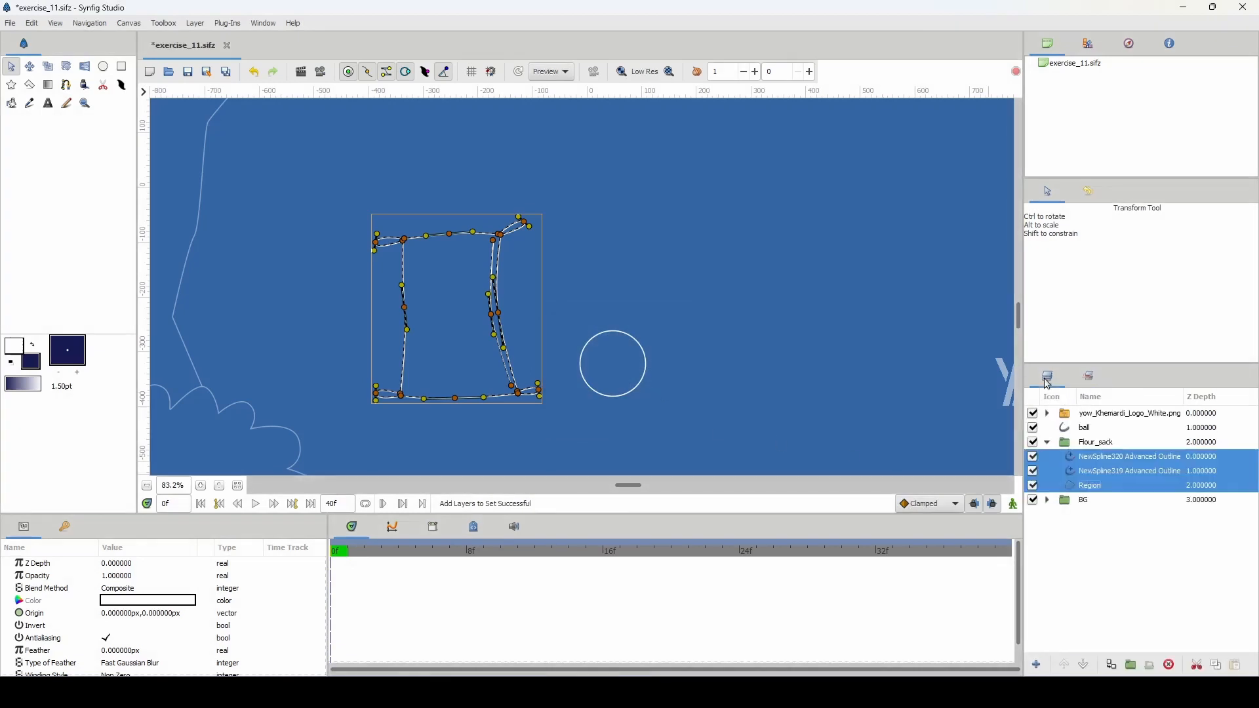
left_click(1048, 442)
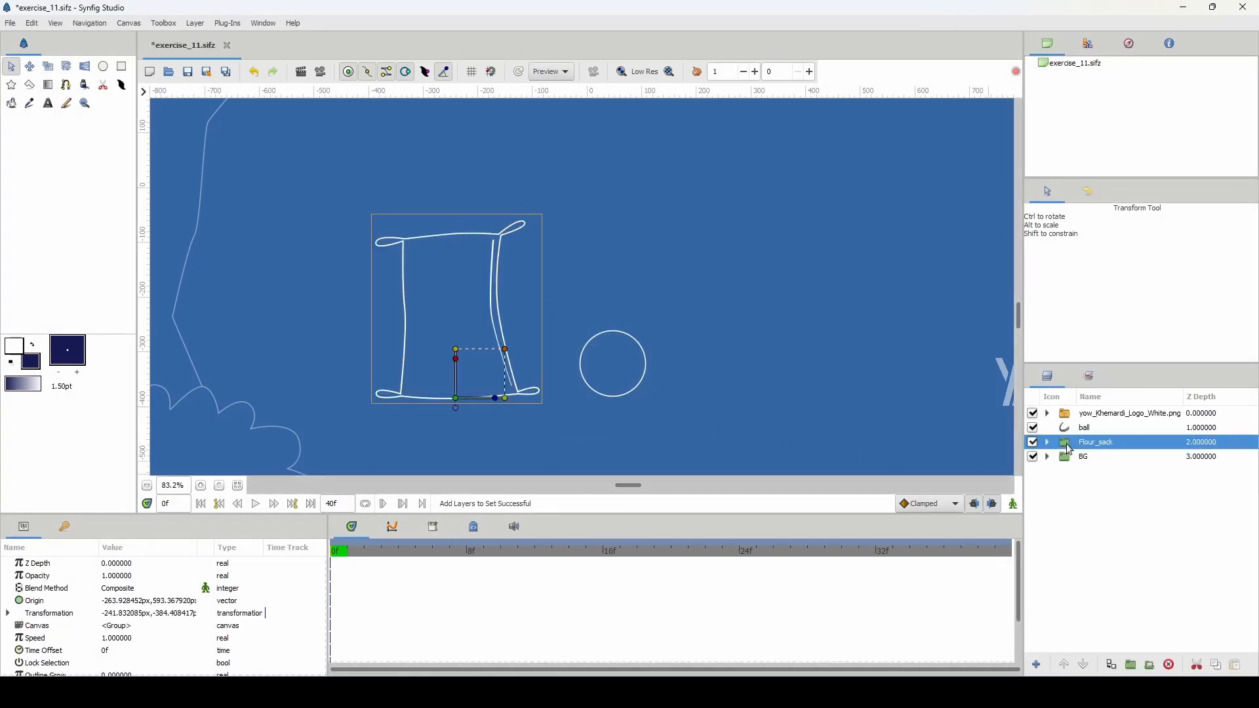
right_click(1069, 448)
left_click(1115, 274)
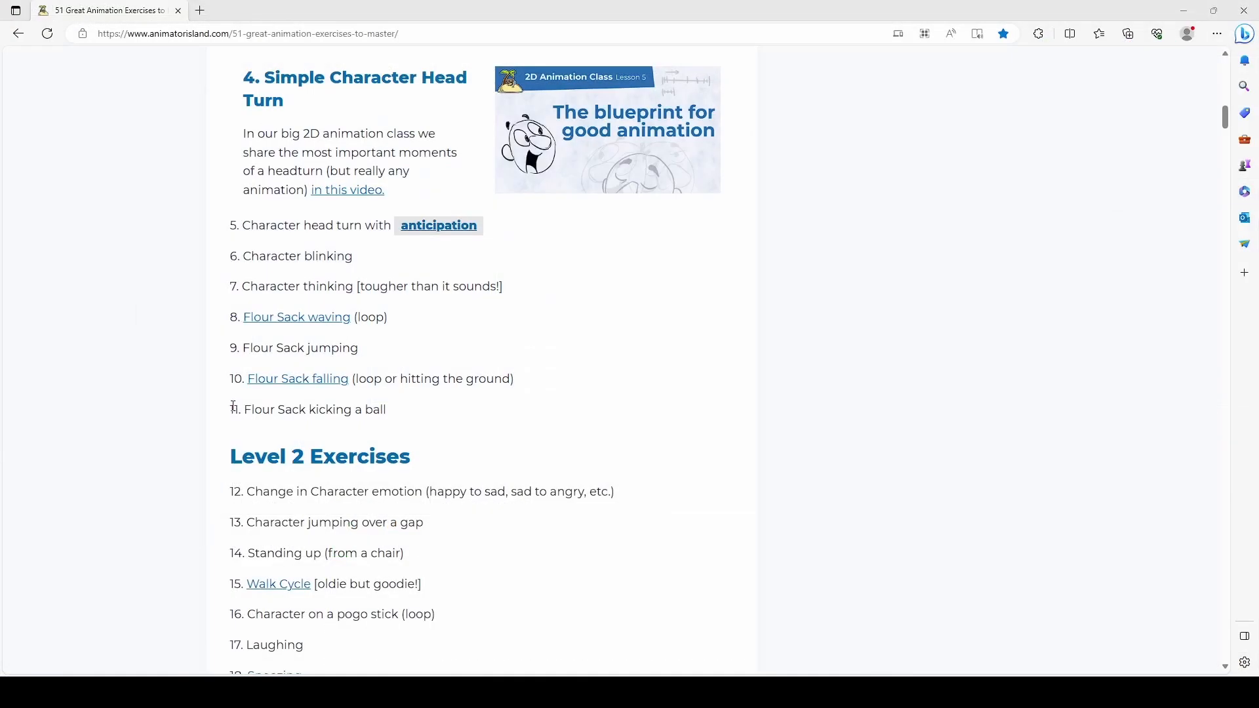
Switch to the browser and highlight exercise 11, "Flour Sack kicking a ball", in the animation exercises list.
left_click_drag(231, 410, 394, 419)
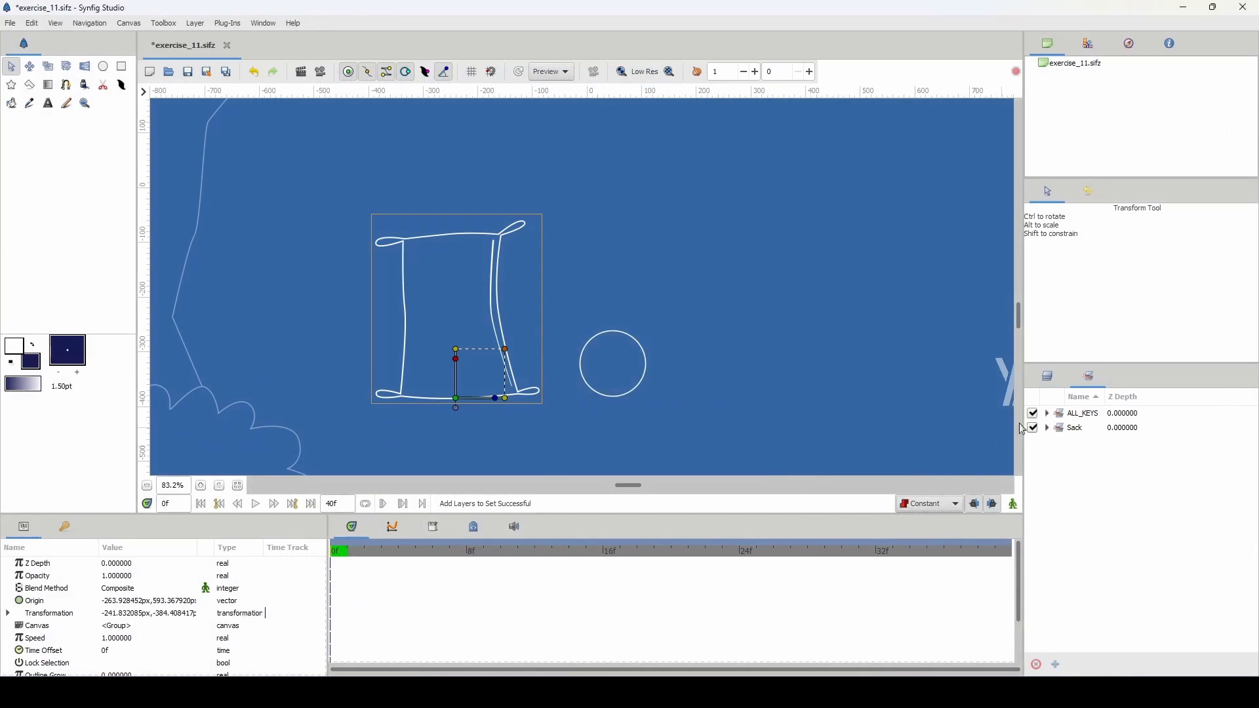
Turn on animate editing mode and key all vertices of the Sack set at frame 1.
left_click(1057, 430)
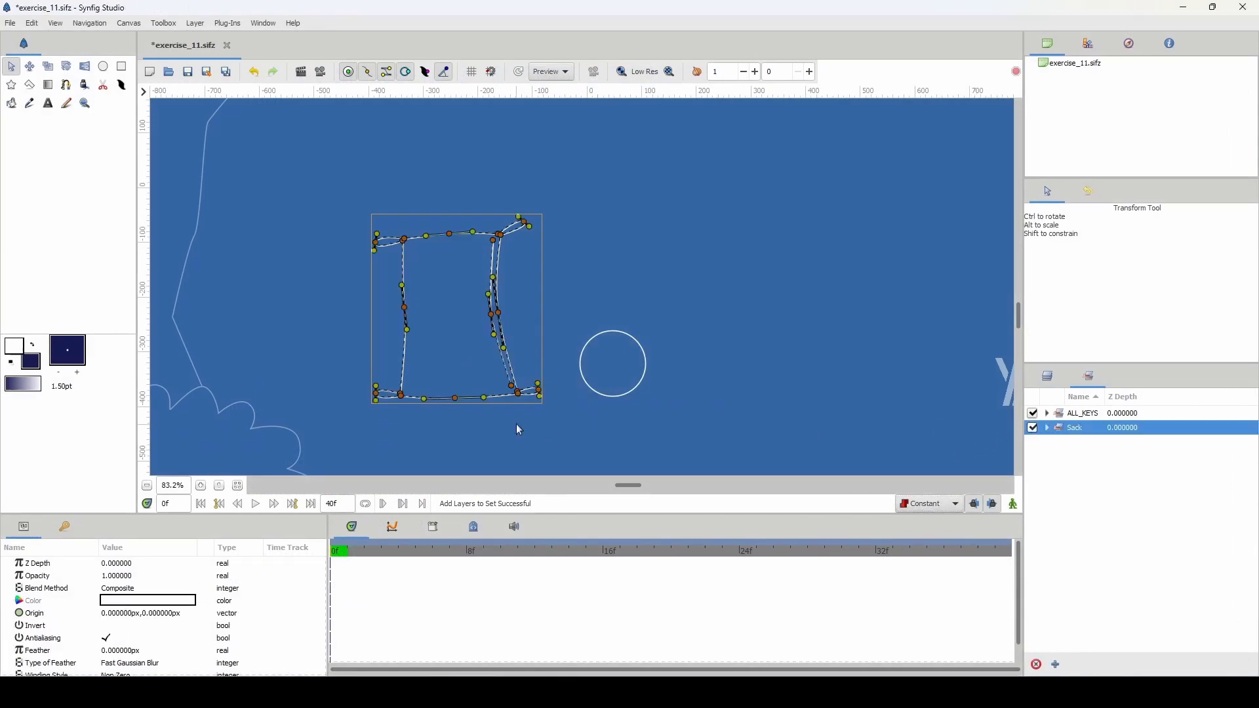
left_click_drag(462, 418, 427, 415)
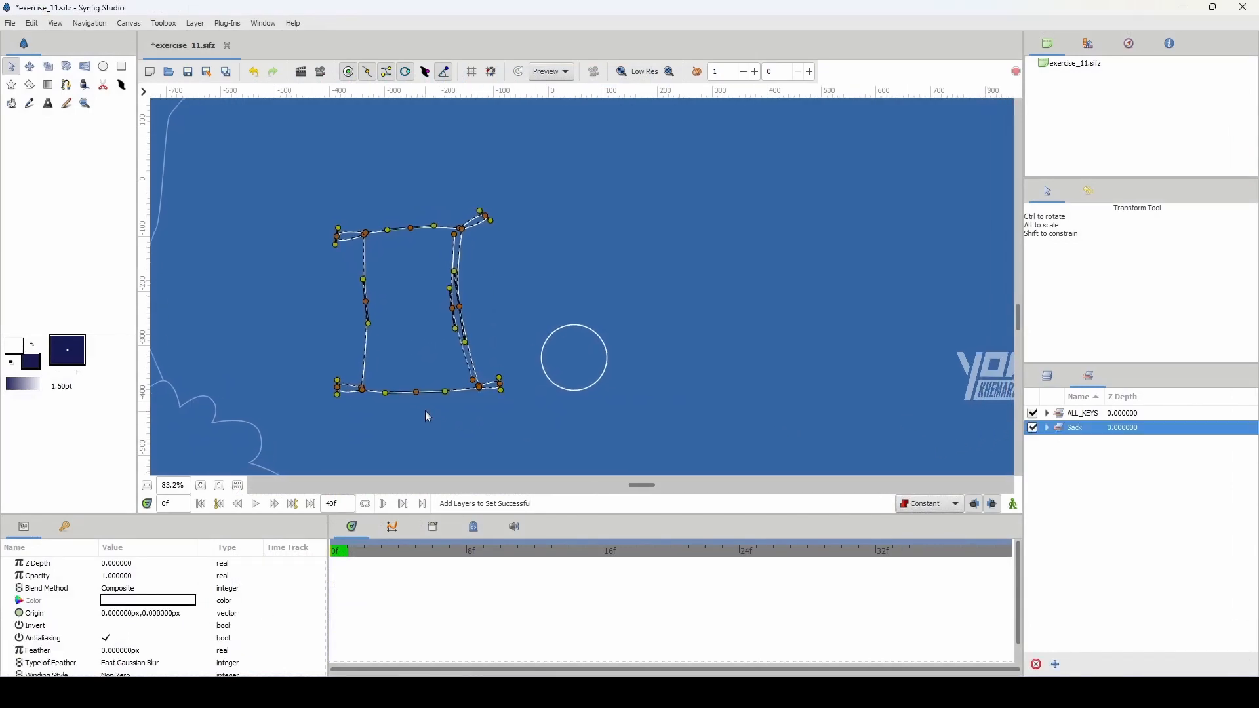
left_click(1013, 504)
left_click(343, 555)
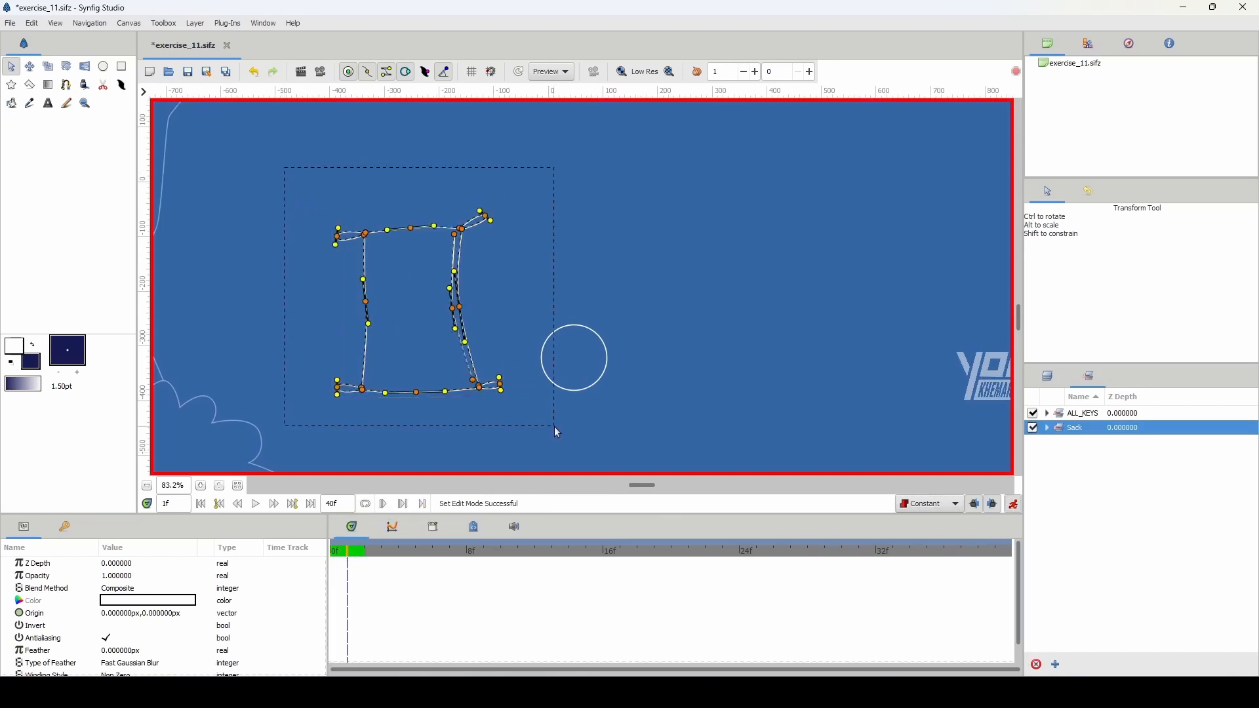
left_click_drag(555, 426, 555, 427)
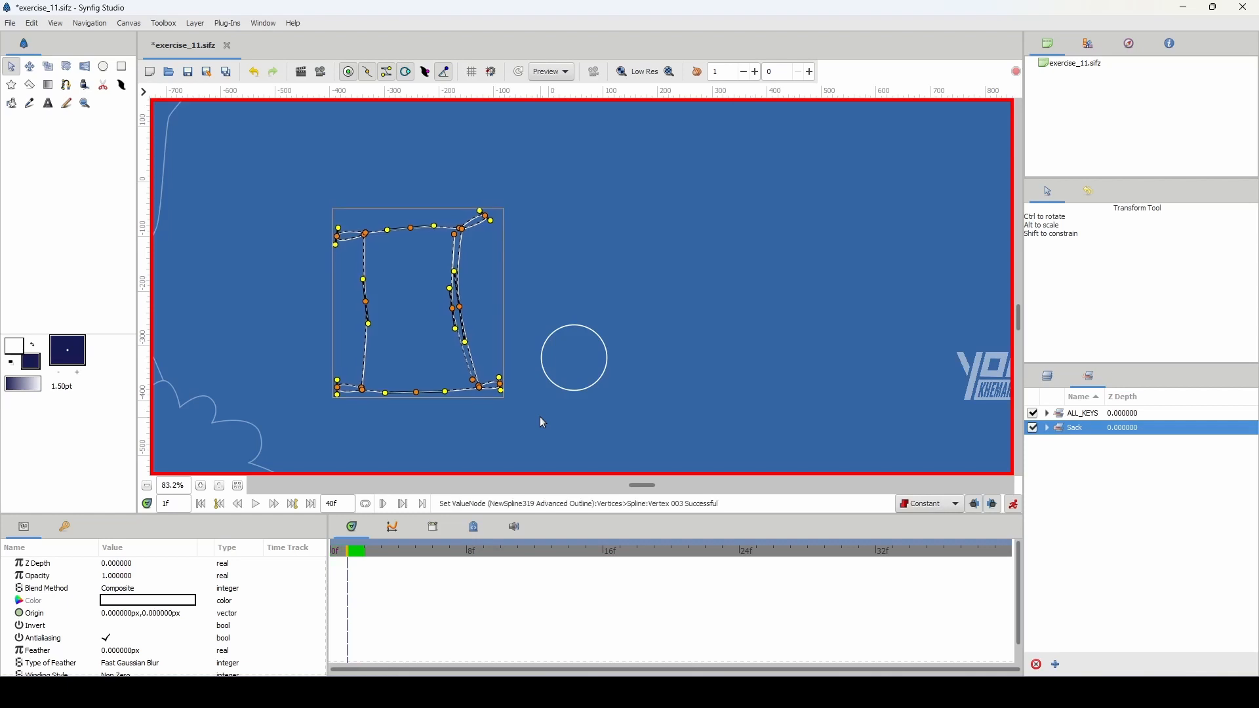
Check the Vertices waypoints at frame 1 for the whole Sack set and for each of its layers.
scroll(381, 585, "down", 2)
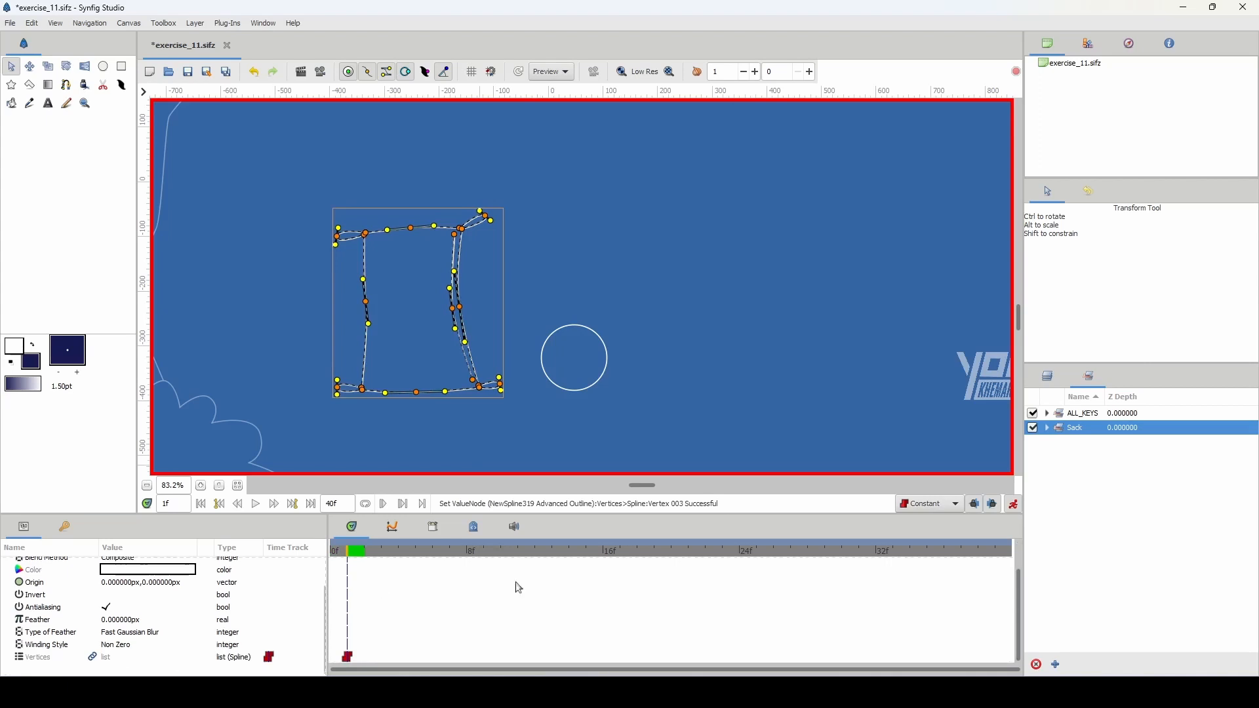
left_click(1047, 428)
left_click(1089, 442)
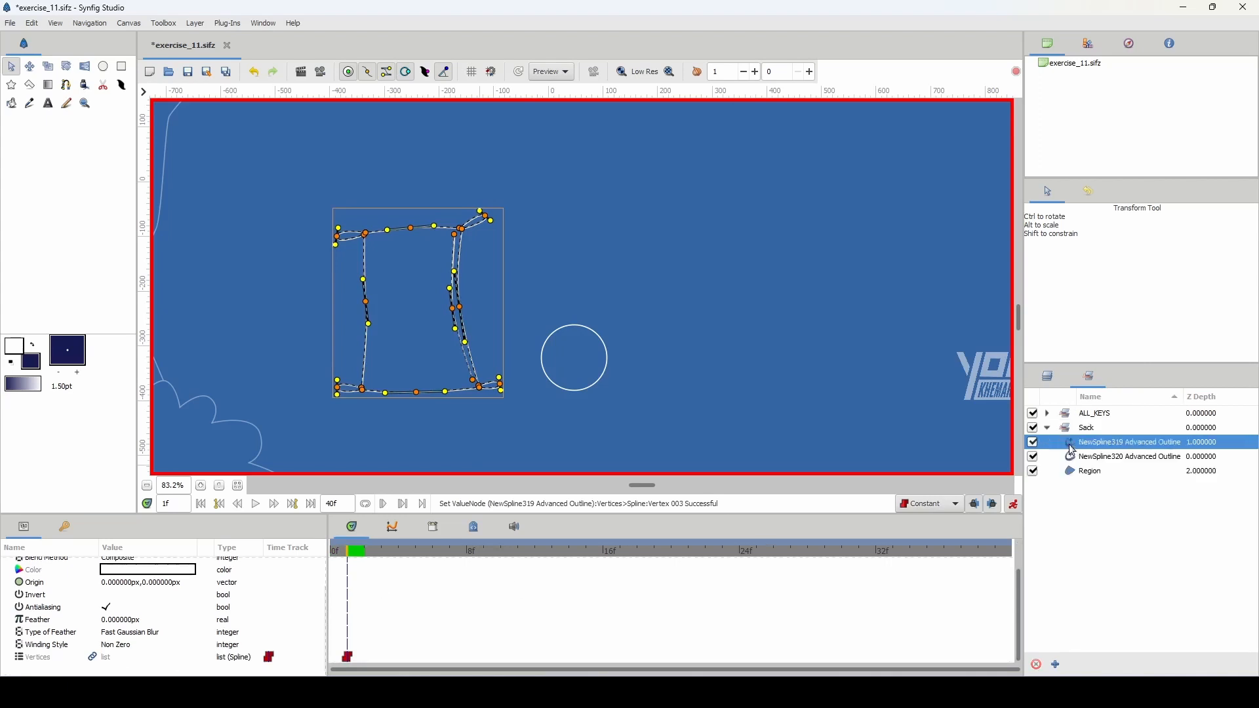
scroll(525, 606, "up", 2)
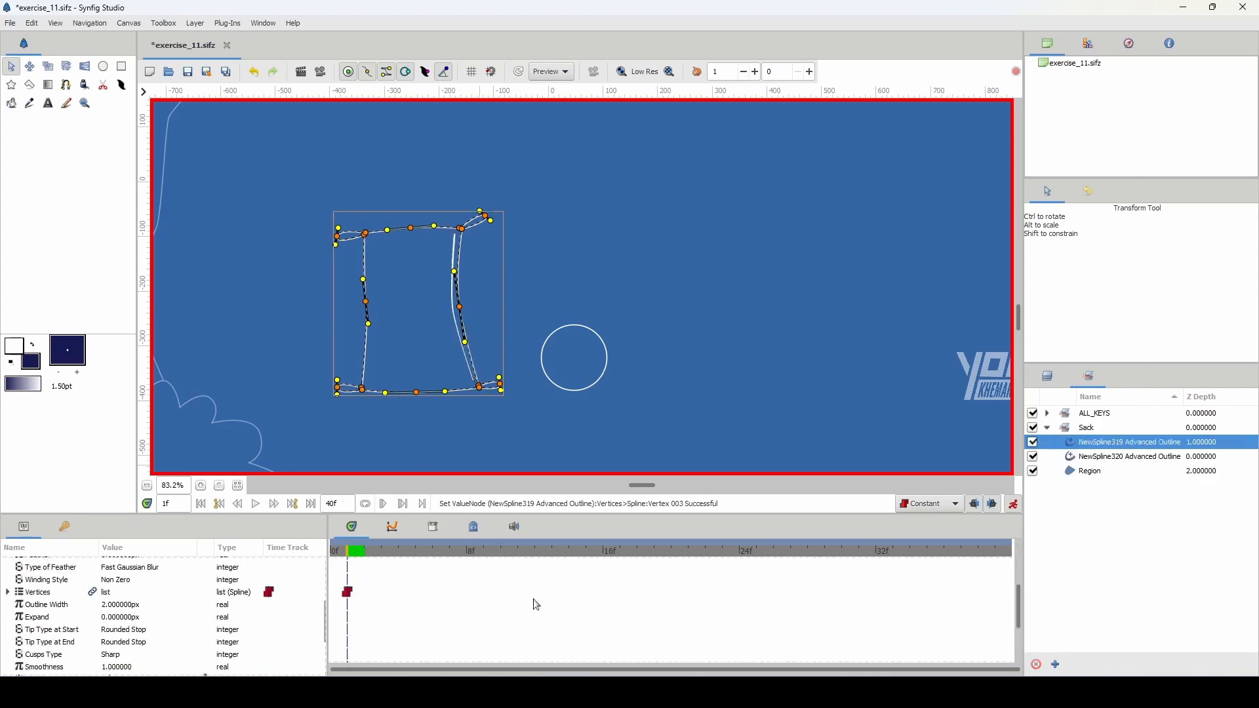
left_click(1074, 458)
scroll(525, 593, "down", 4)
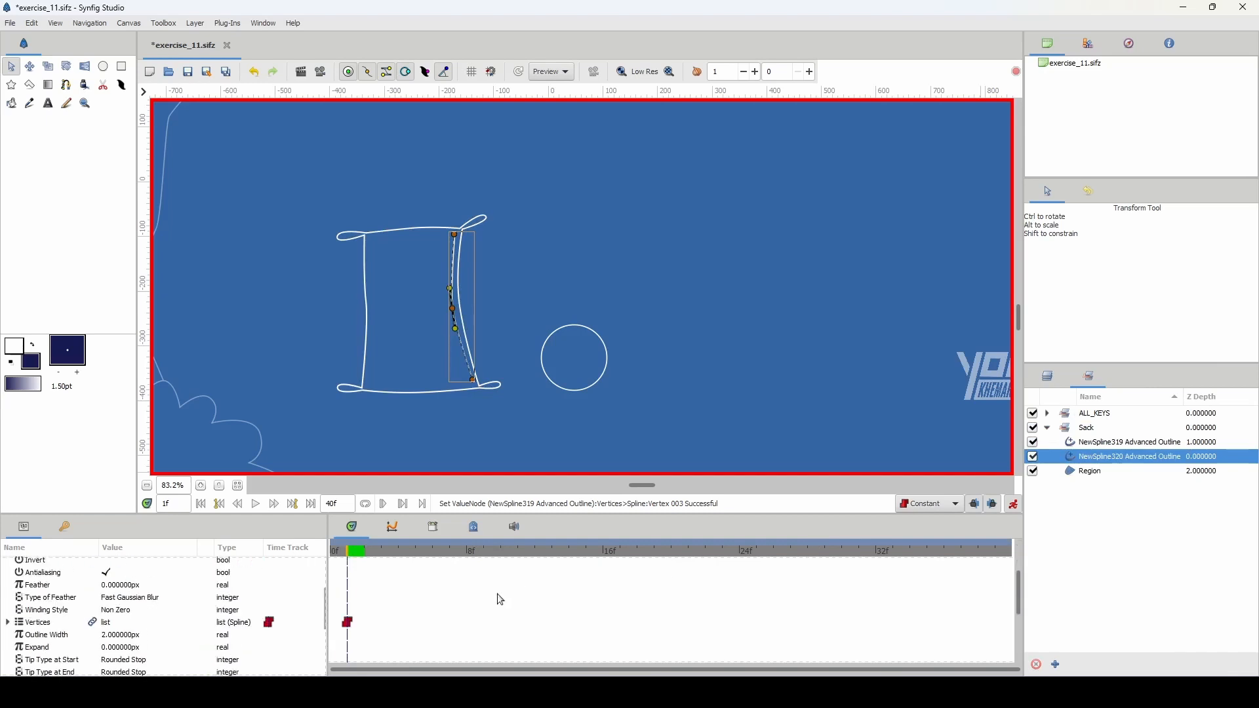
scroll(500, 600, "up", 3)
left_click(1070, 472)
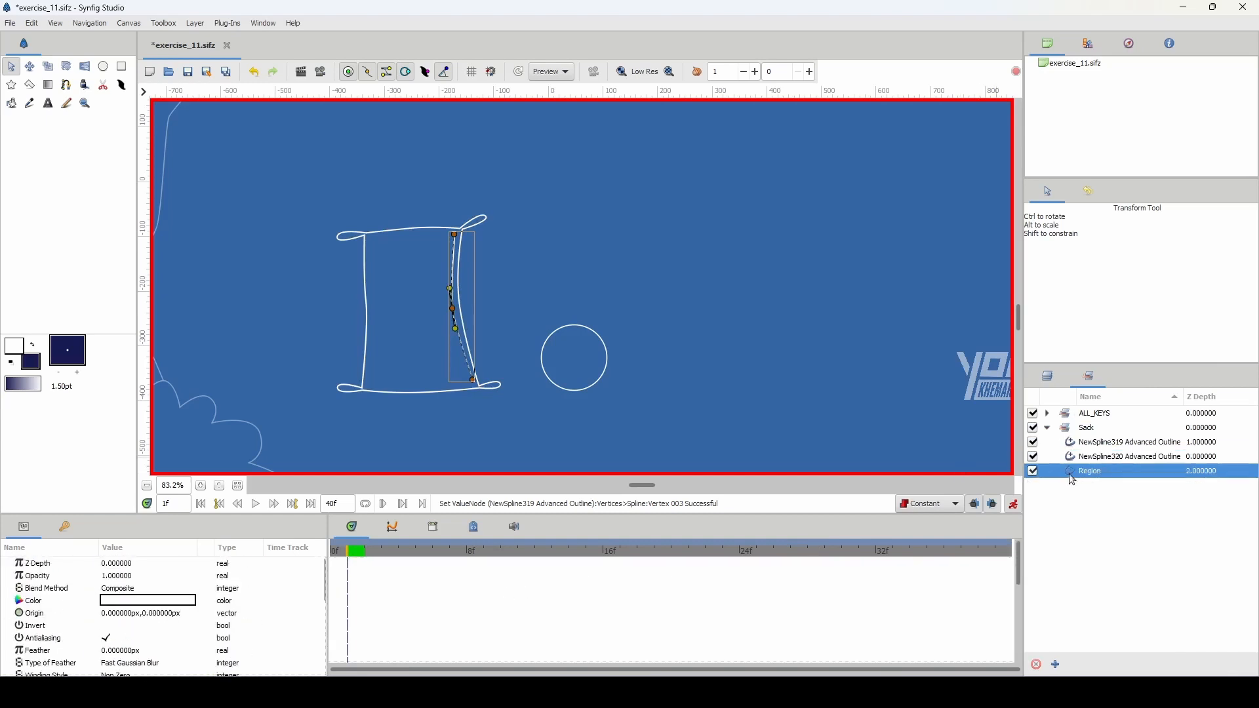
left_click(1052, 430)
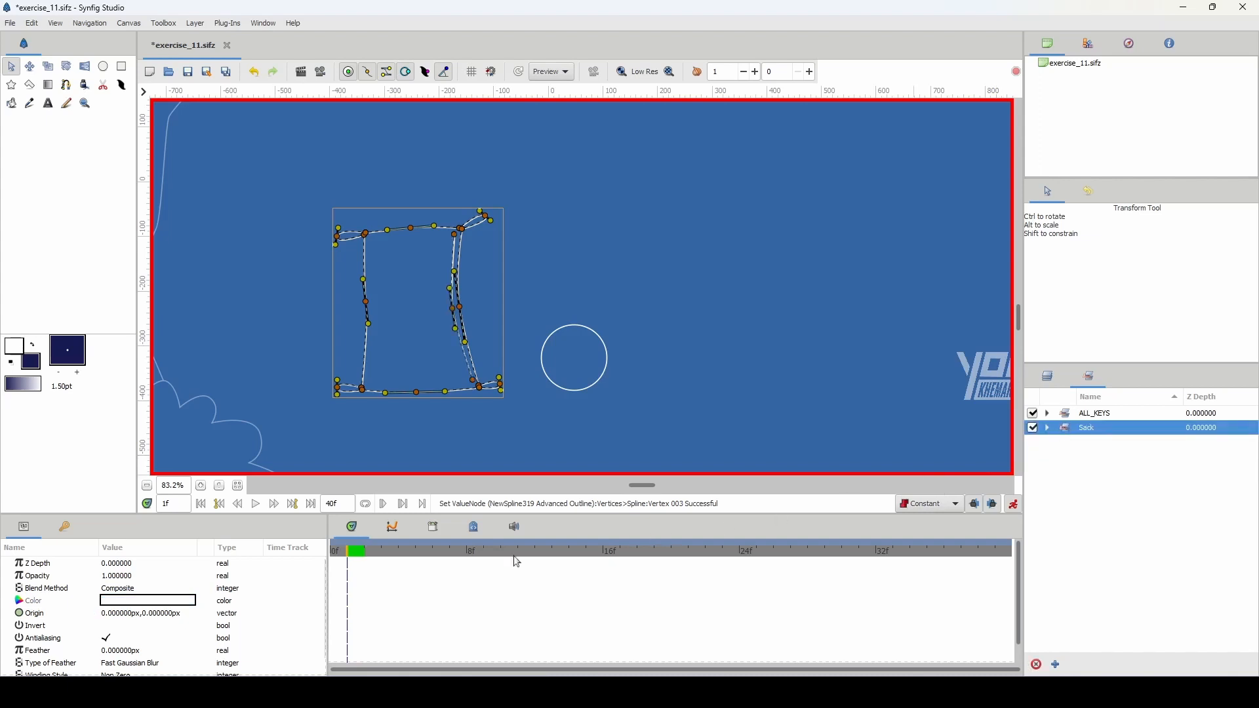
scroll(487, 601, "down", 2)
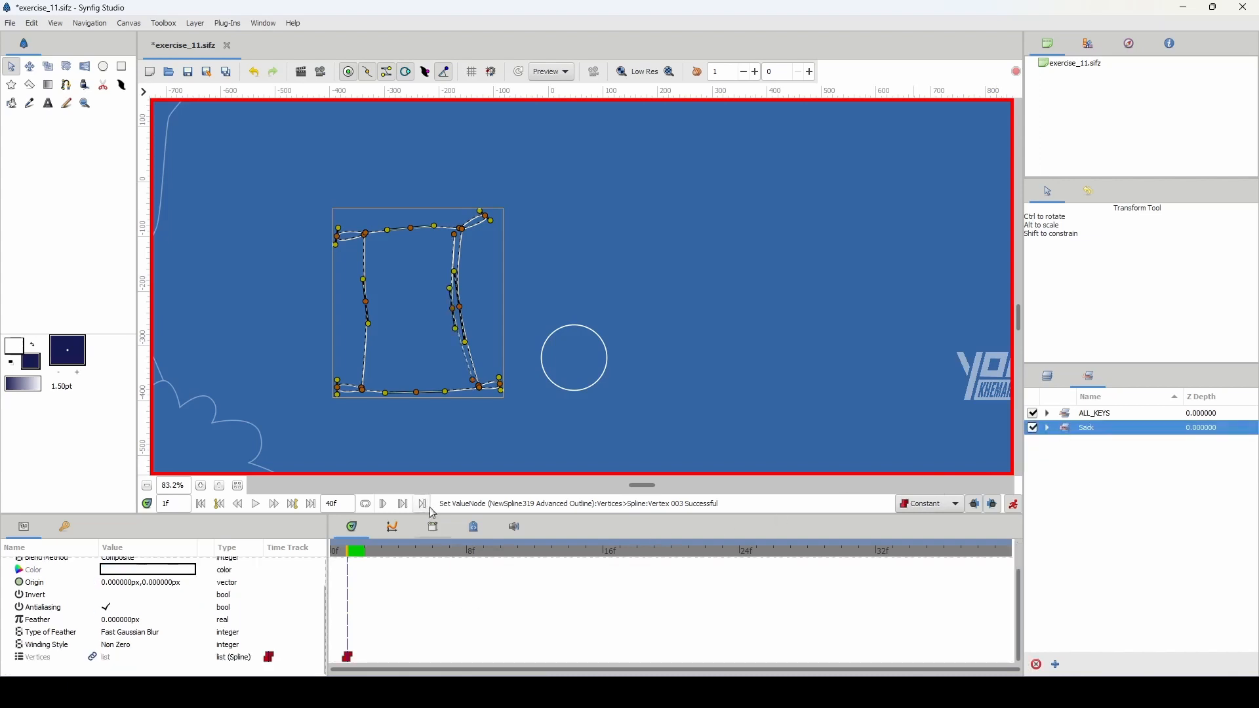
Enlarge the timeline area, duplicate the ALL_KEYS waypoint from frame 1 to frame 4, and go to frame 4.
left_click_drag(434, 515, 433, 484)
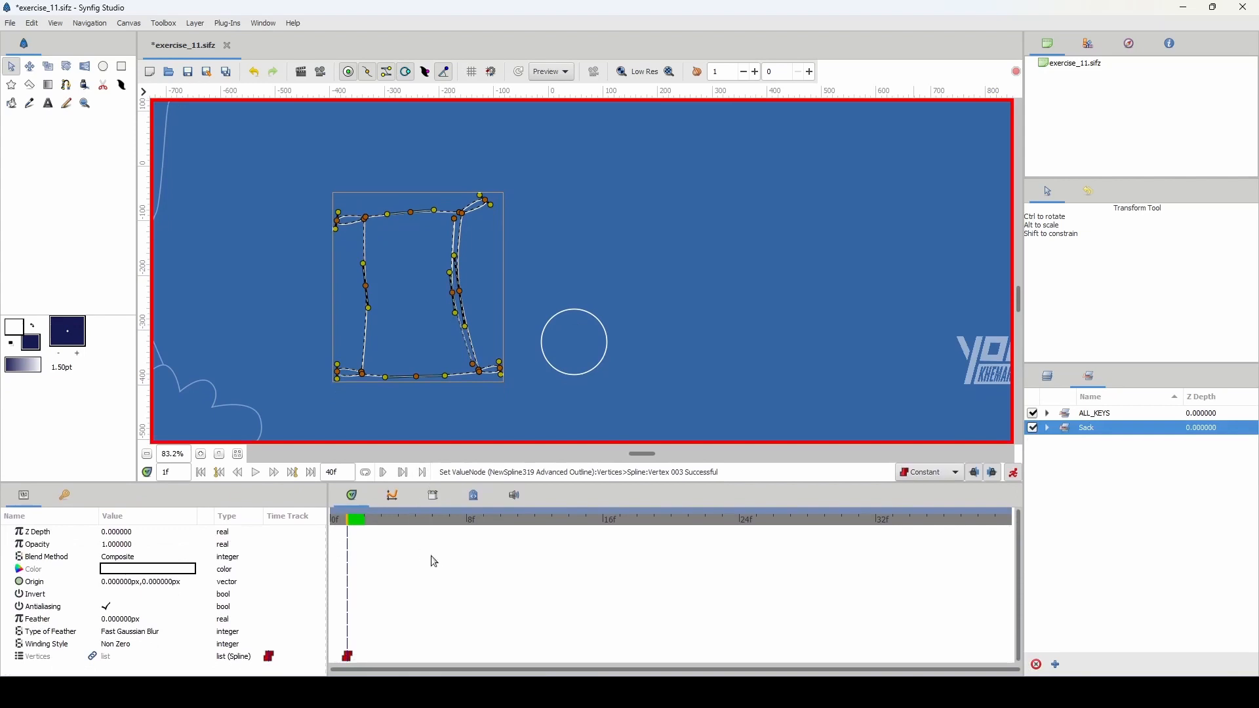
left_click(1068, 416)
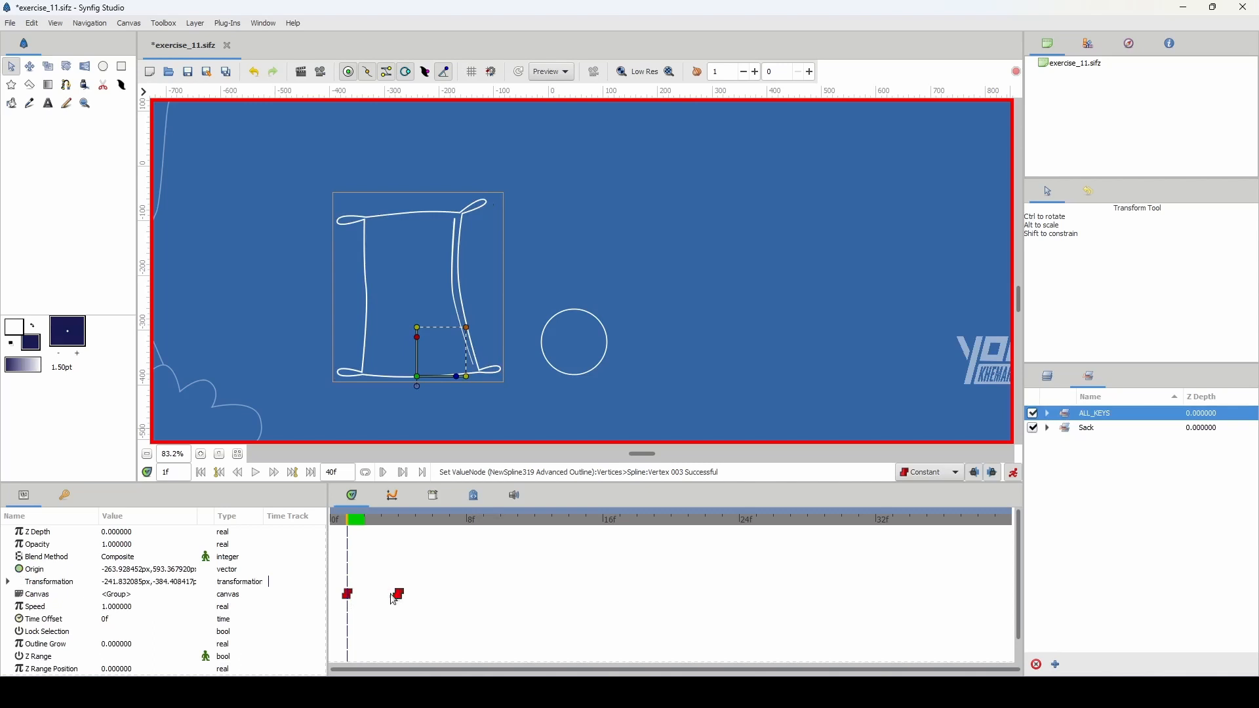
left_click_drag(395, 601, 398, 597)
left_click(400, 534)
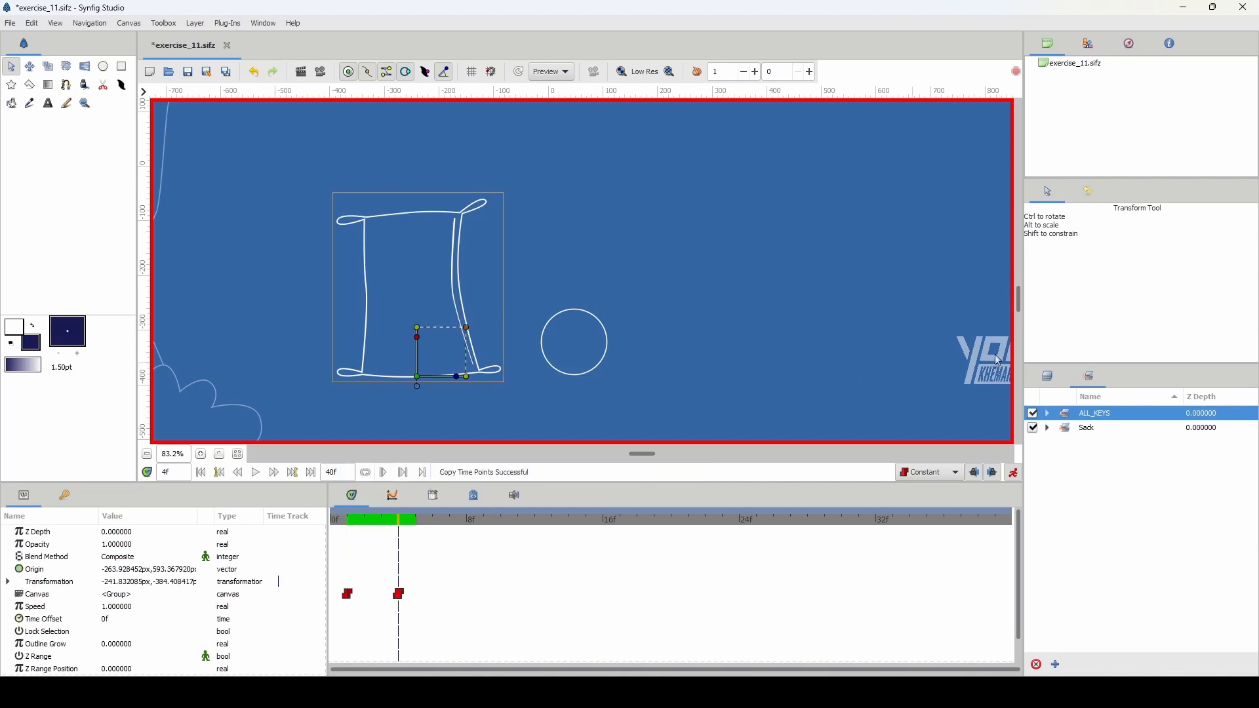
Check the Vertices waypoints at frame 4 on each layer of the Sack set against the ALL_KEYS waypoints.
left_click(1048, 428)
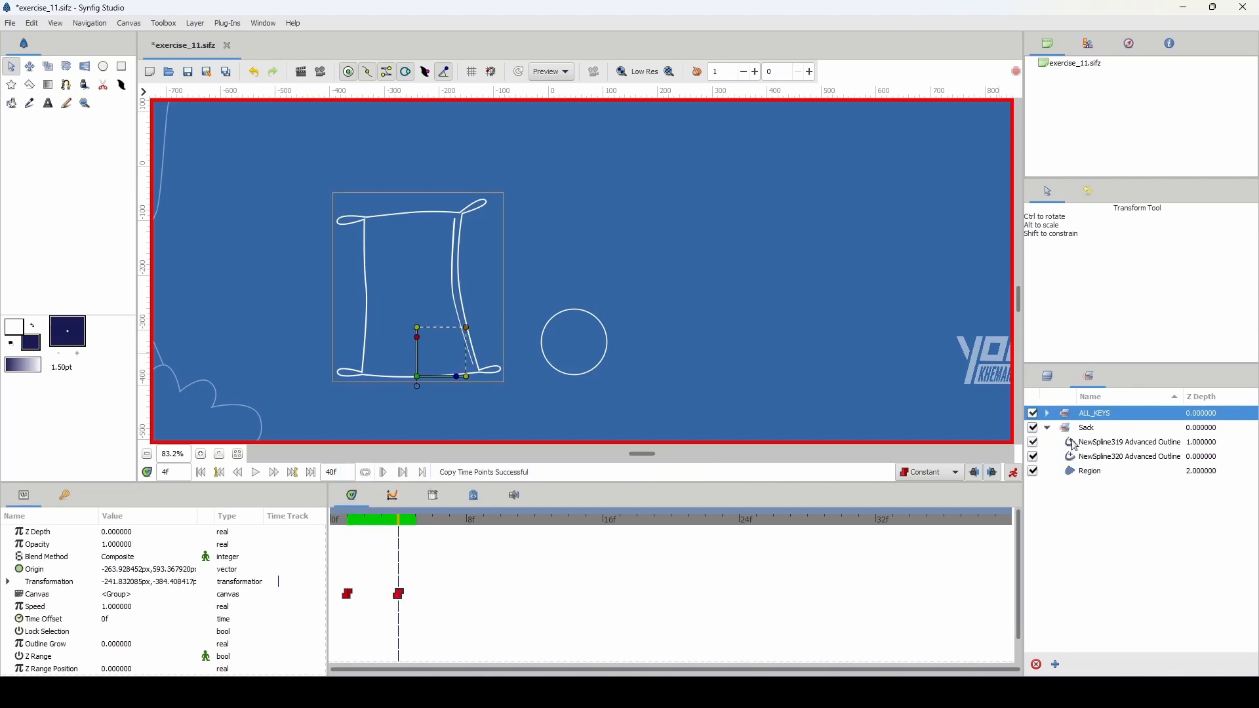
left_click(1074, 444)
left_click(1074, 457)
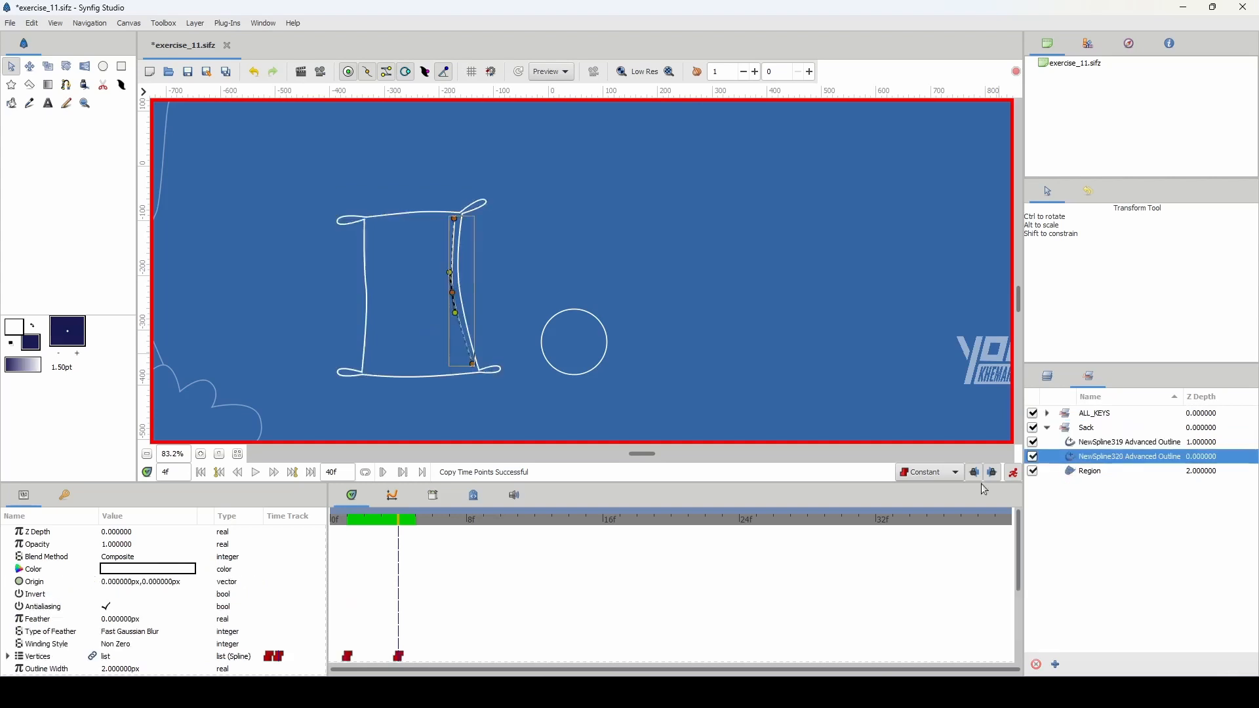
scroll(684, 582, "down", 3)
left_click(1076, 471)
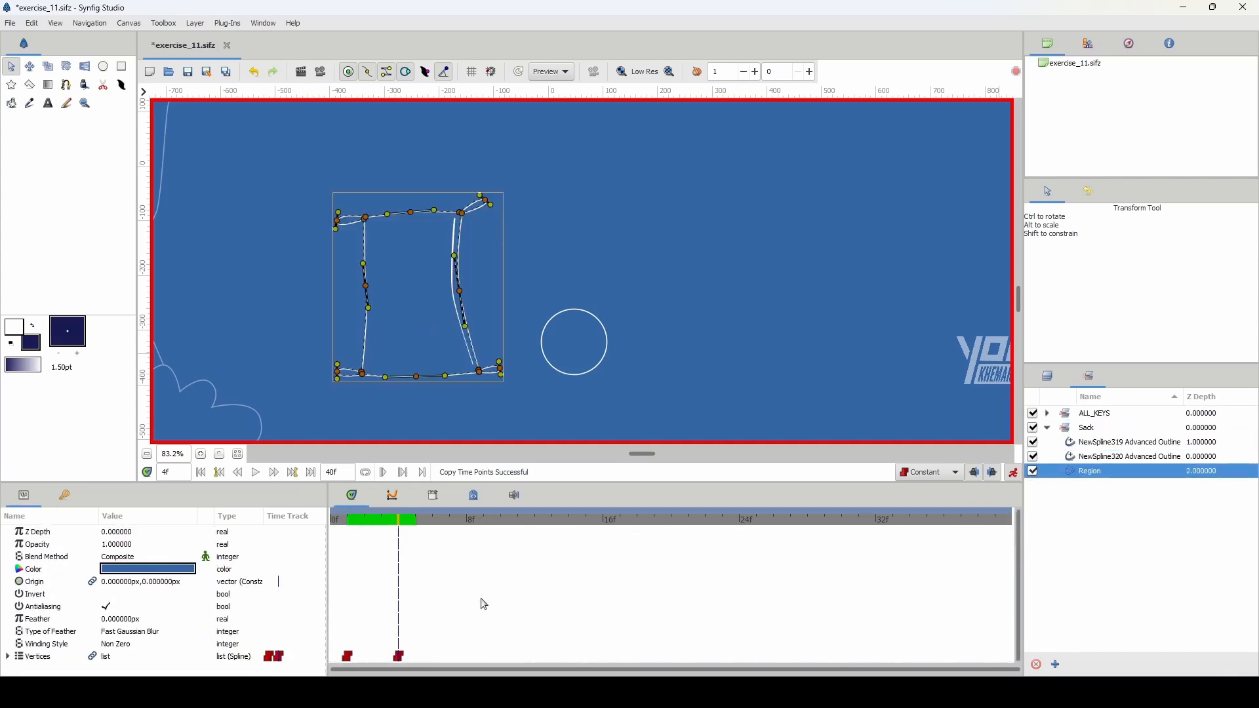
left_click(1048, 429)
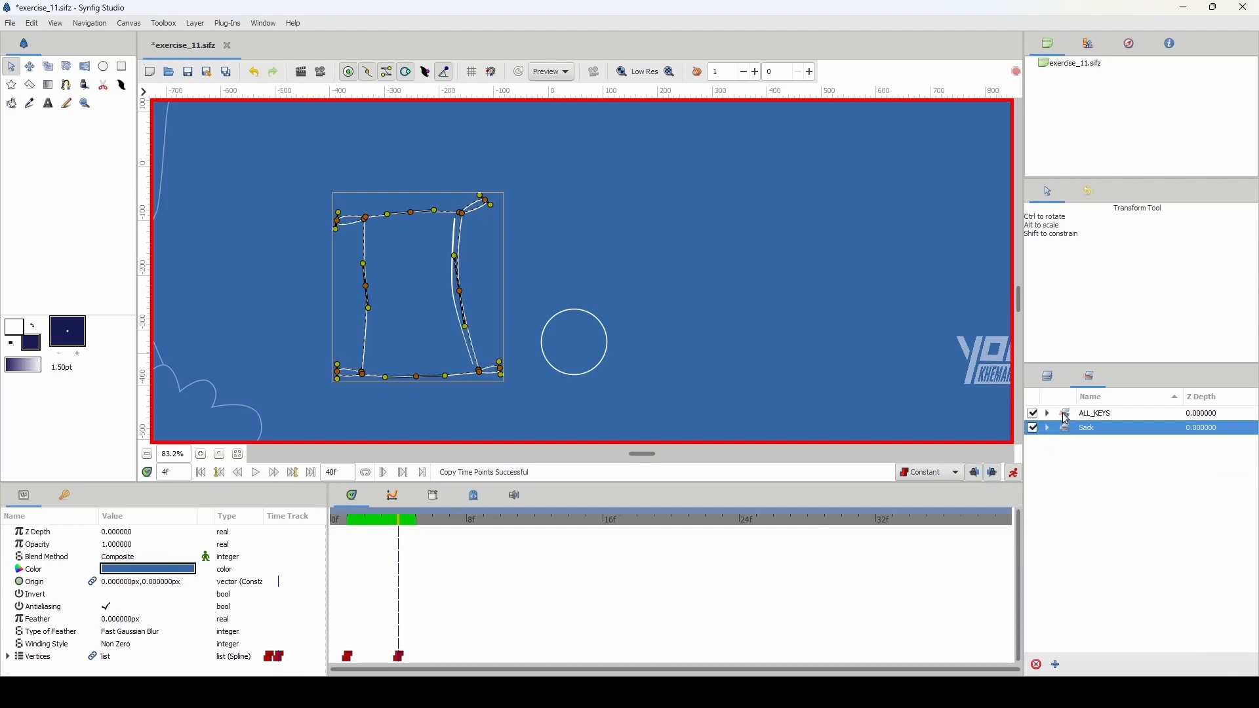
left_click(1067, 416)
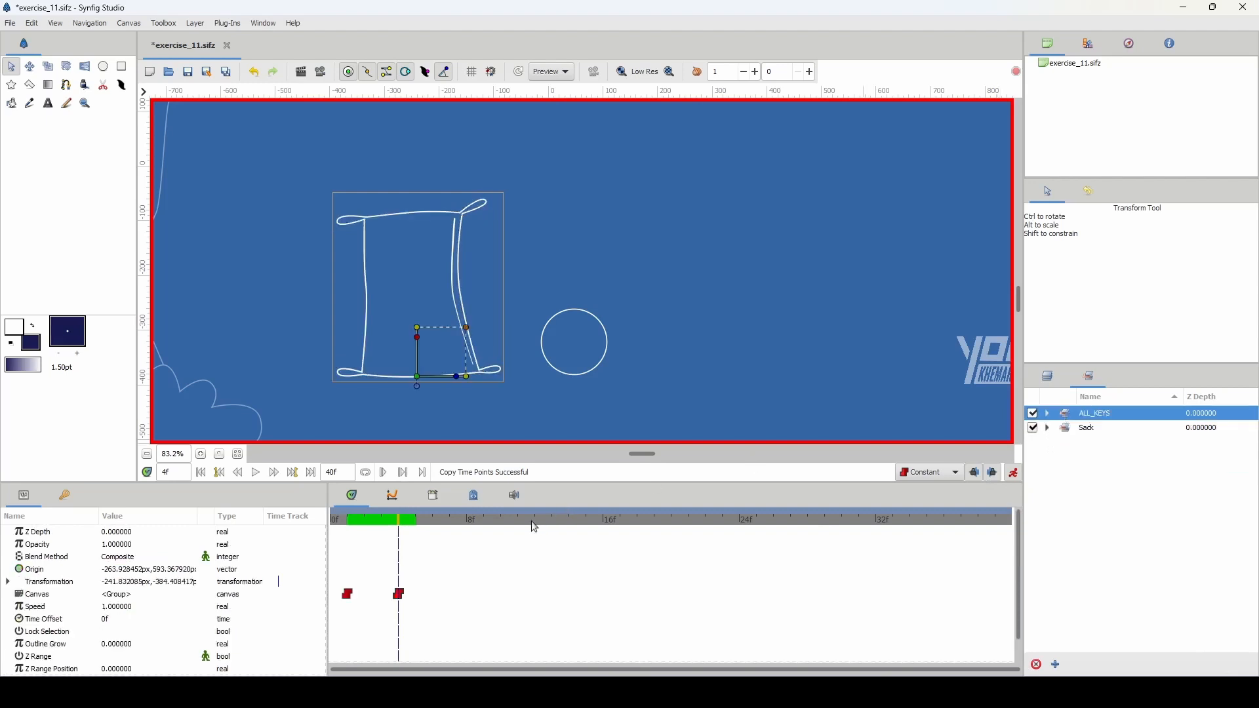
Select the upper vertices of the Sack set at frame 4 and rotate them clockwise so the sack leans towards the ball.
left_click(1067, 435)
left_click_drag(281, 168, 534, 295)
key("alt+t")
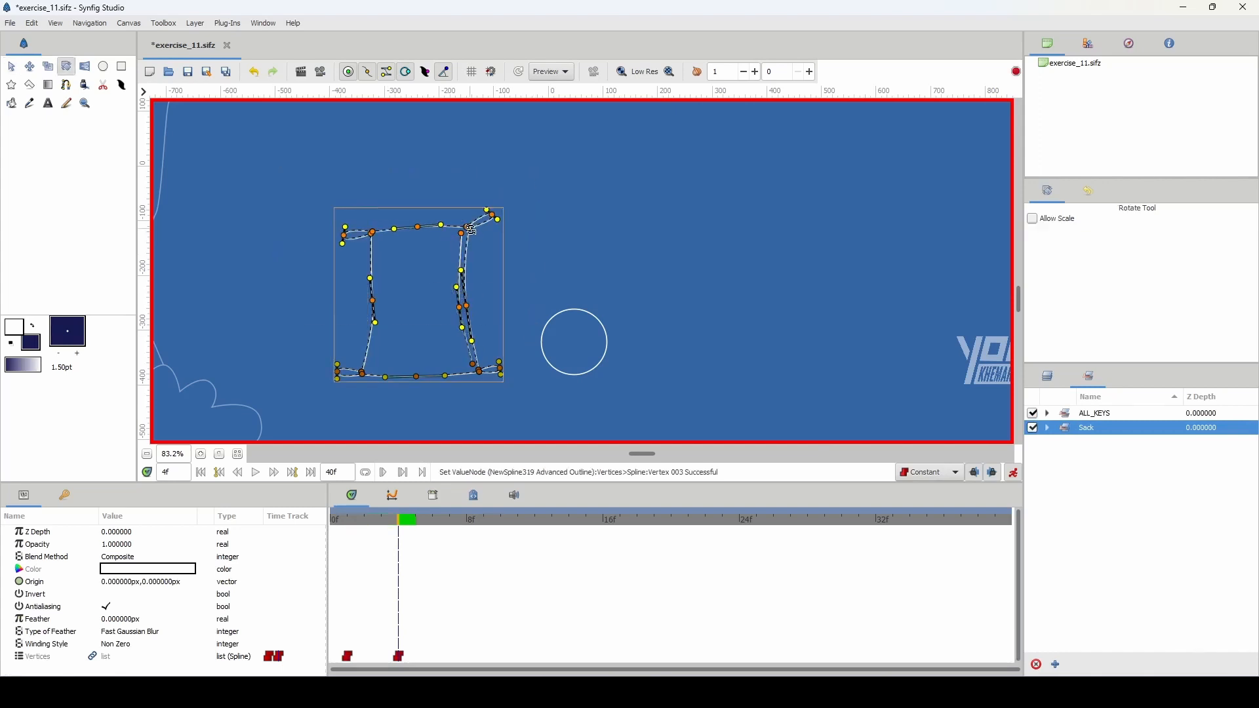
left_click_drag(471, 230, 499, 262)
key("alt+a")
Bend the two ball-side edge curves into an S shape with their tangents, and rotate the sack's upper edge vertices further clockwise.
left_click(481, 348)
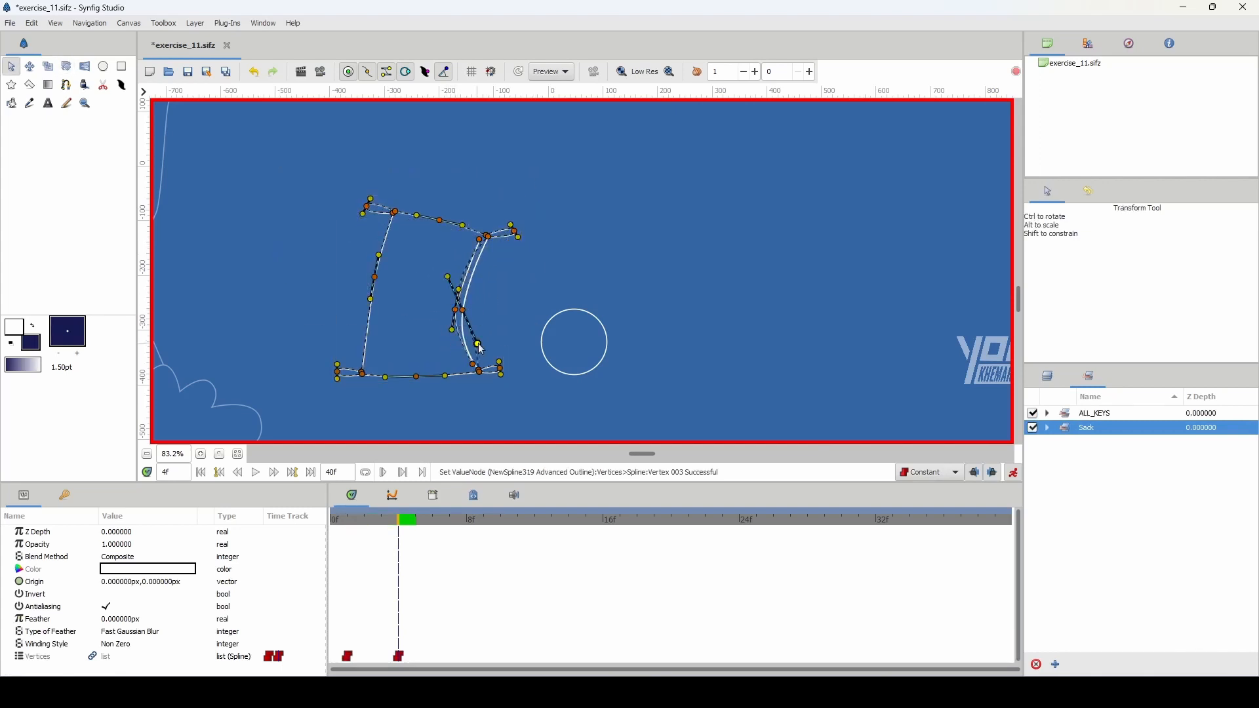
mouse_move(481, 347)
left_mouse_down()
mouse_move(433, 267)
mouse_move(493, 356)
left_mouse_up()
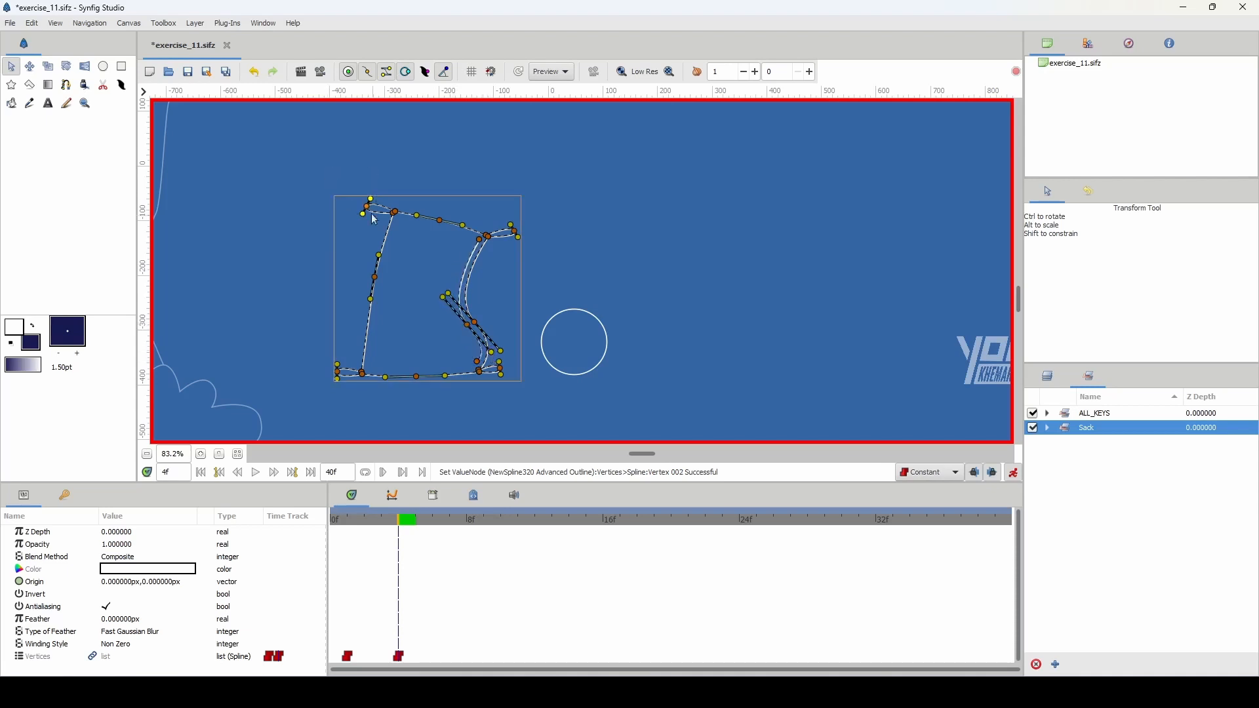
left_click_drag(344, 178, 521, 248)
key("alt+t")
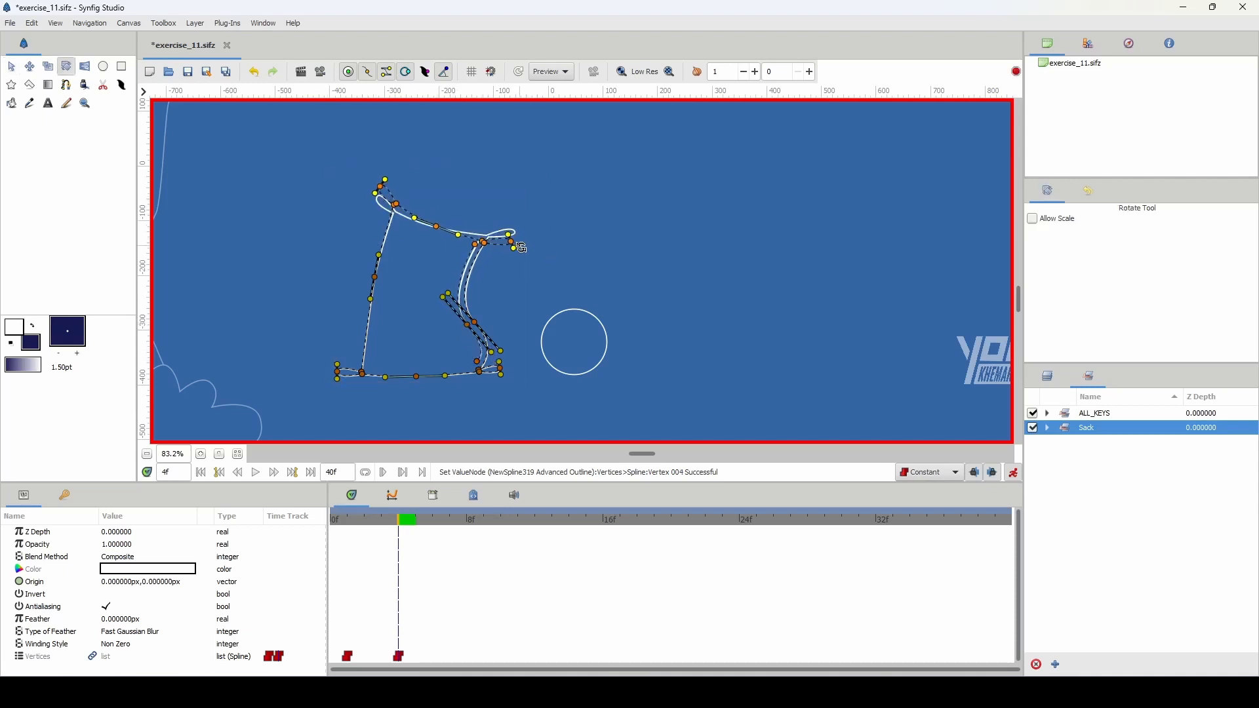
key("alt+a")
Adjust the curve of the sack edge away from the ball and reshape the two lower ear tips at frame 4.
key("ctrl+a")
left_click_drag(379, 282, 338, 362)
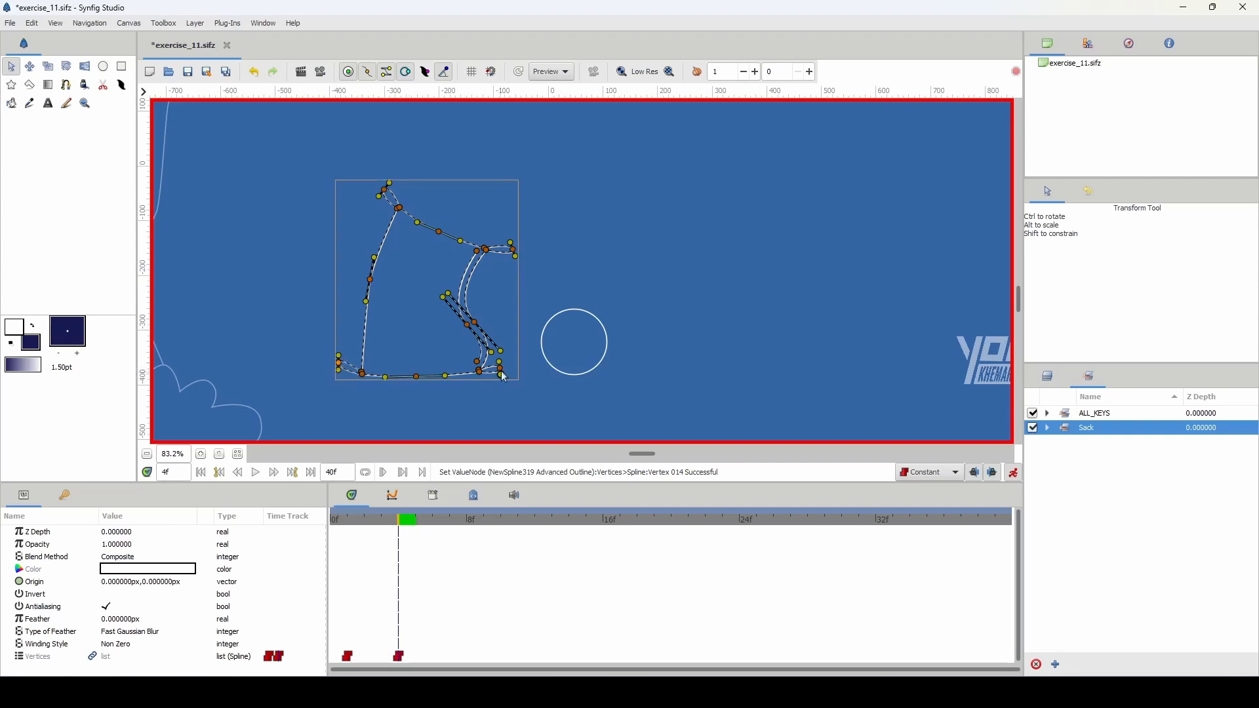
left_click_drag(503, 377, 501, 373)
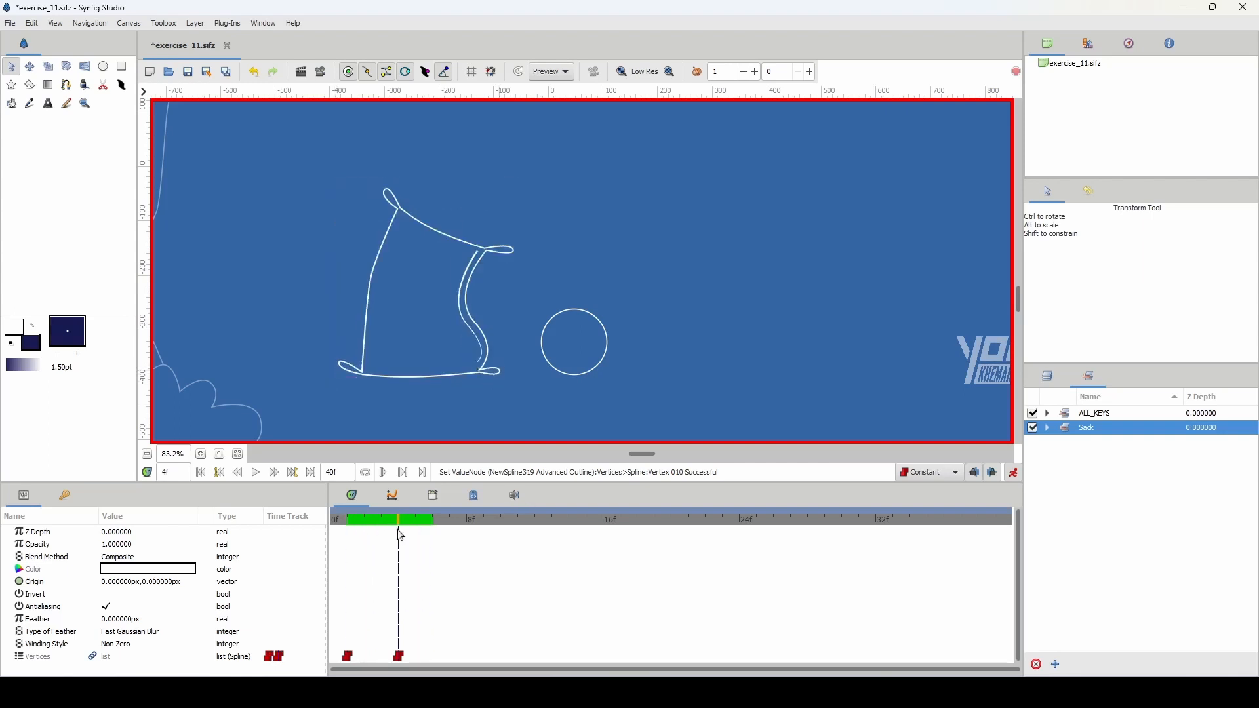
Smooth the curve of the sack edge away from the ball at frame 4 and place a vertical guide at the rear lower ear tip.
left_click_drag(372, 283, 366, 322)
left_click_drag(391, 520, 399, 521)
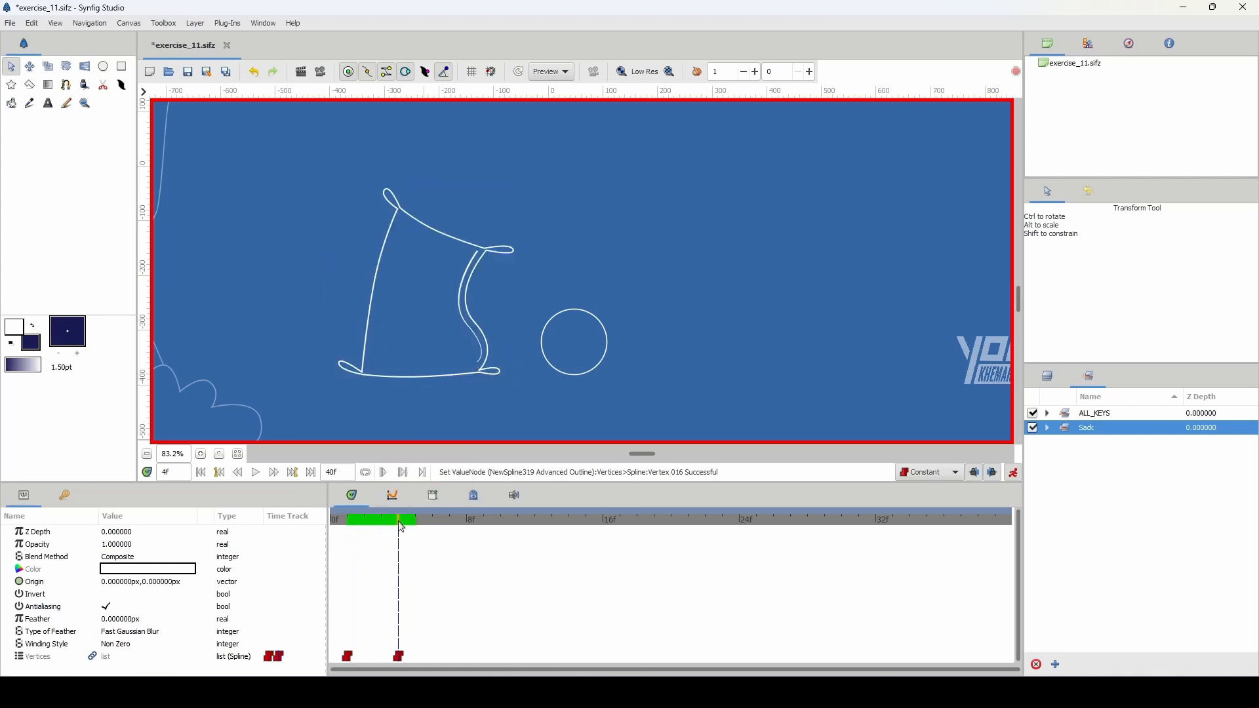
left_click_drag(143, 284, 339, 277)
Duplicate the ALL_KEYS waypoints from frame 4 at frame 7 and select the Sack set for posing.
left_click_drag(391, 520, 455, 530)
left_click(1095, 414)
left_click_drag(445, 598, 449, 597)
left_click(1087, 427)
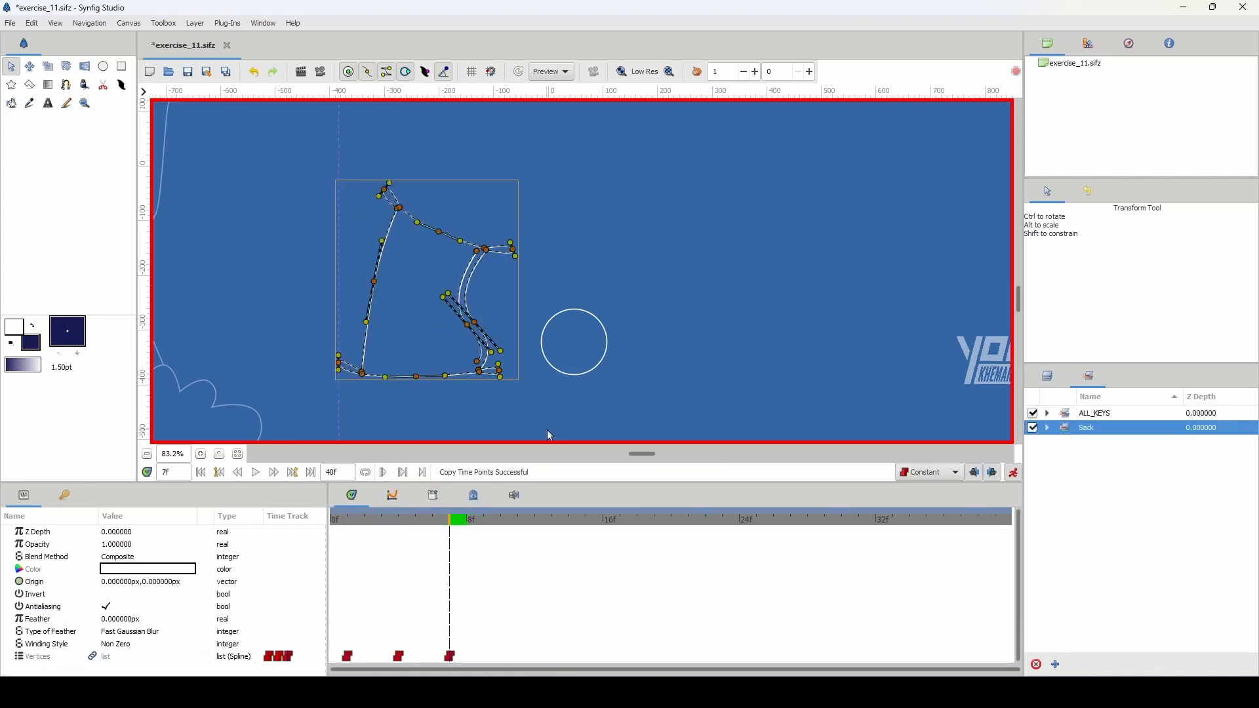
Select the sack's upper vertices at frame 7 and rotate them further clockwise so the sack leans deeper towards the ball.
left_click_drag(363, 152, 516, 263)
left_click_drag(453, 189, 517, 278)
key("alt+t")
key("alt+a")
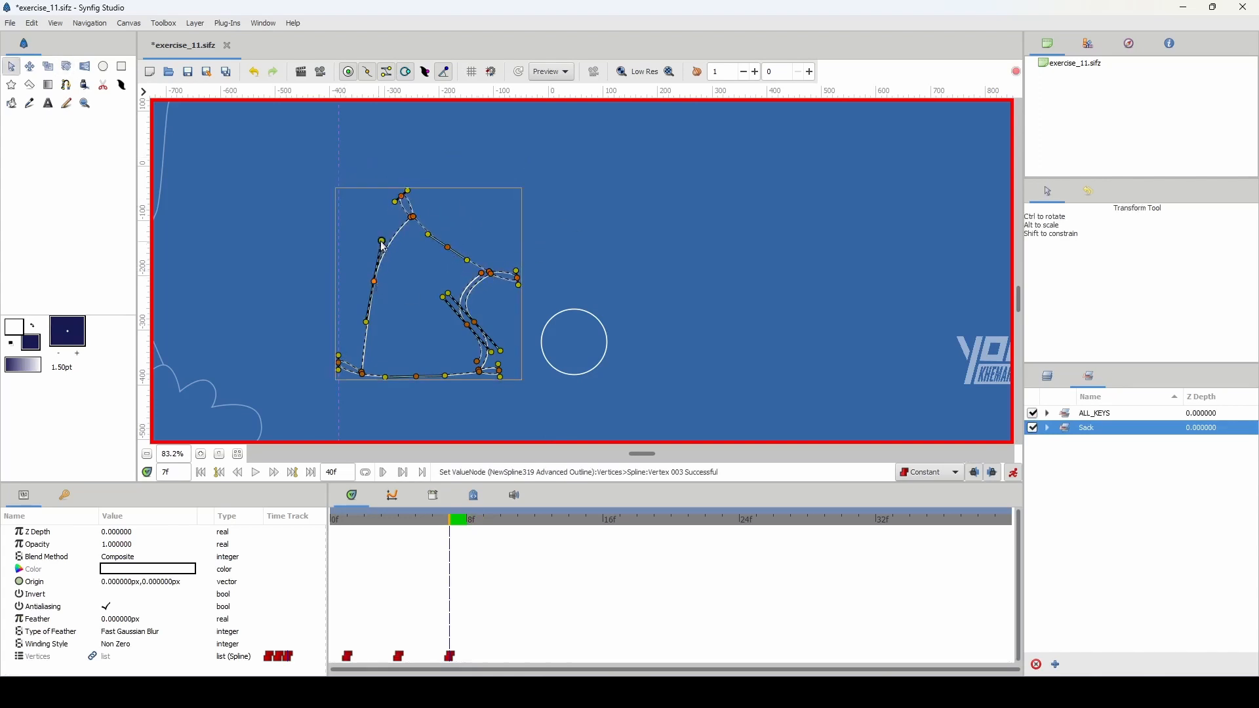
Adjust the tangents of the sack's side edges at frame 7 and reshape the upper ear tips.
left_click_drag(382, 241, 387, 239)
left_click_drag(493, 352, 505, 357)
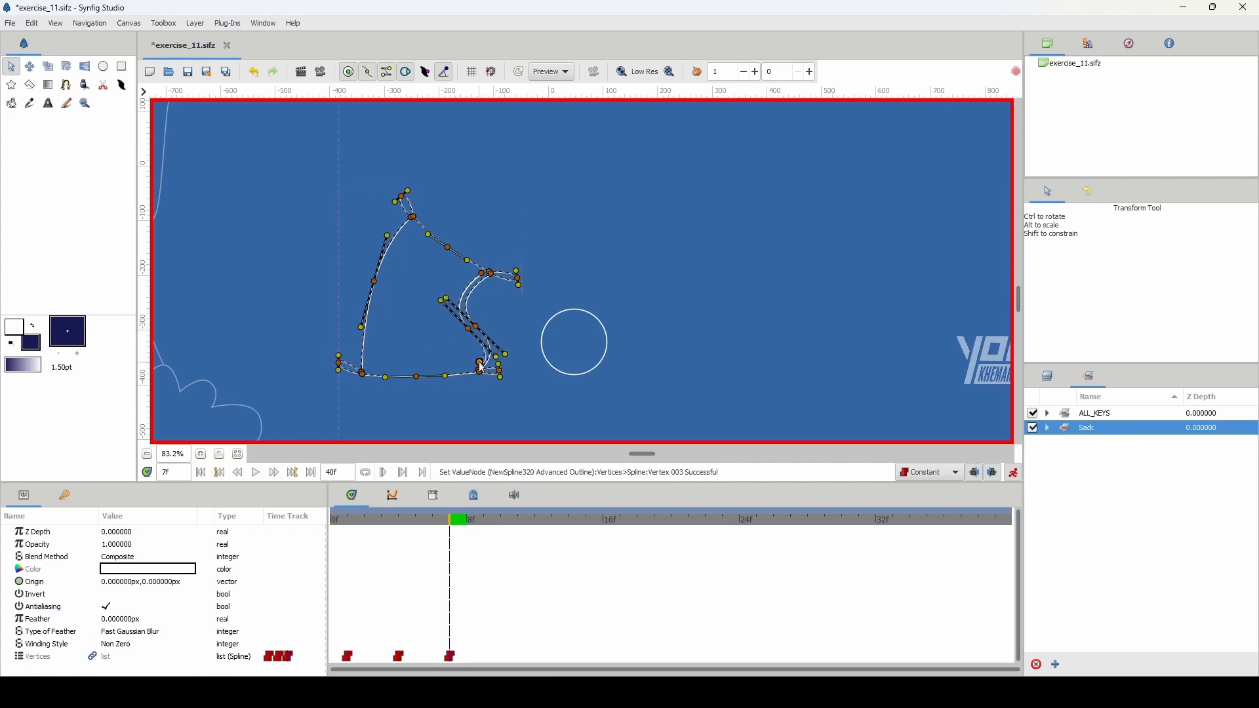
left_click_drag(517, 278, 519, 283)
Duplicate the ALL_KEYS waypoints from frame 7 at frame 10 and select the Sack set.
left_click_drag(449, 520, 501, 551)
left_click(1064, 415)
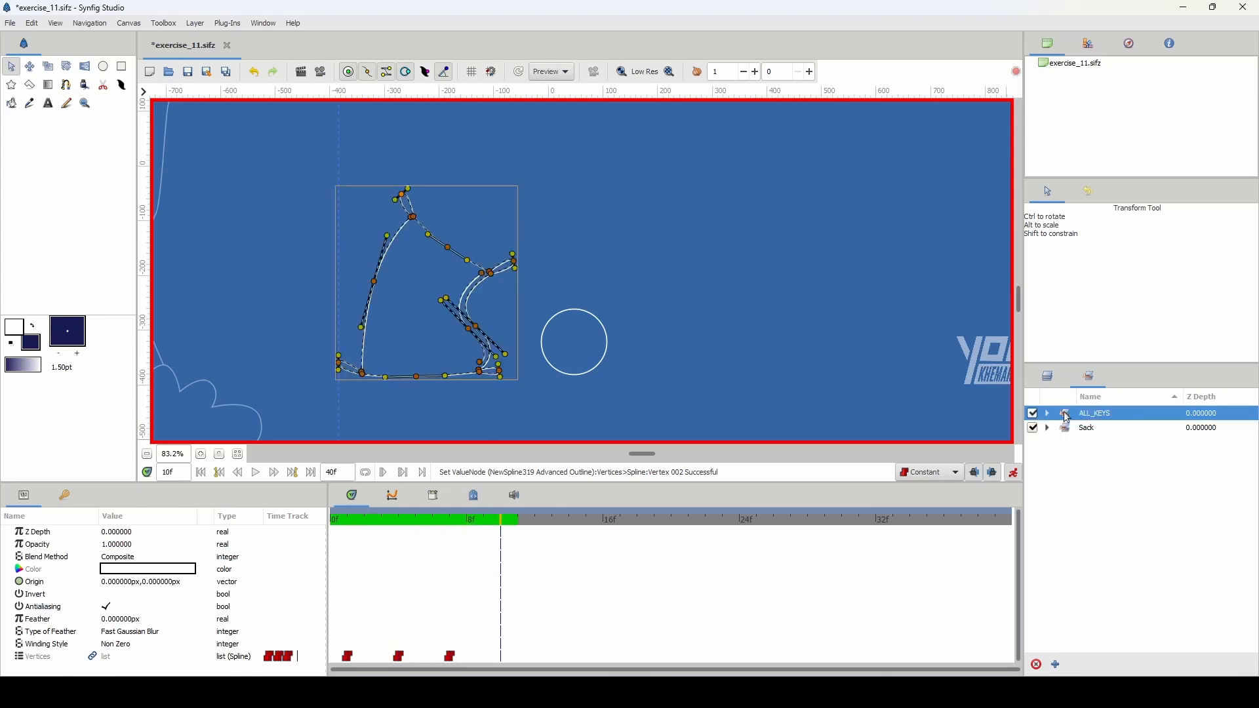
left_click_drag(450, 594, 501, 597)
left_click(1064, 430)
left_click(366, 282)
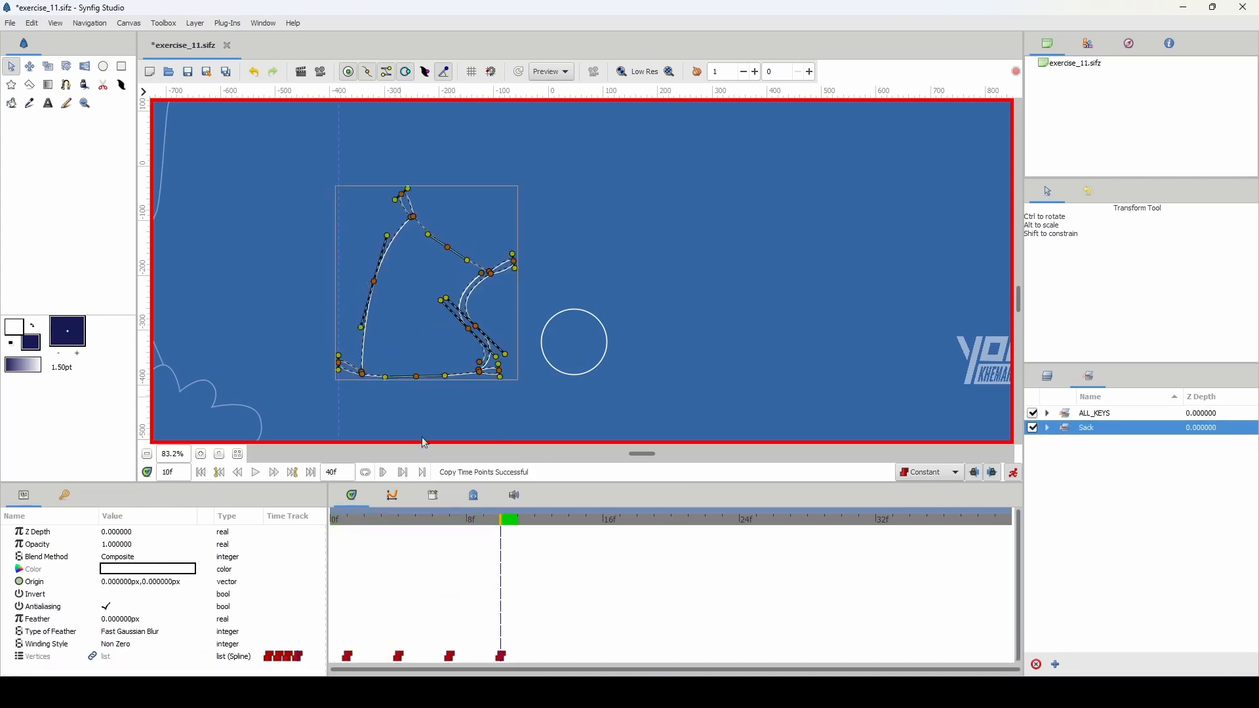
Lower the rear lower ear tip to ground level at frames 10 and 7, and adjust the bottom edge's curve.
left_click_drag(450, 520, 502, 536)
left_click_drag(346, 371, 339, 377)
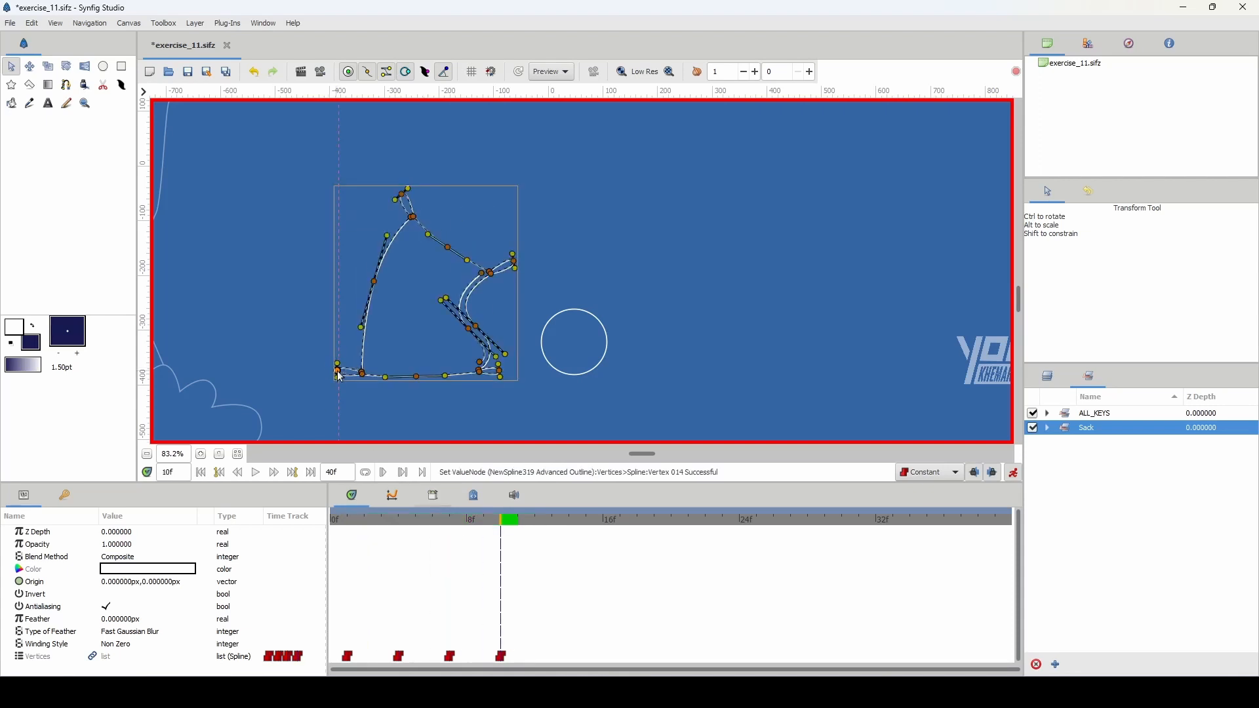
left_click_drag(447, 377, 448, 379)
left_click_drag(502, 537, 449, 528)
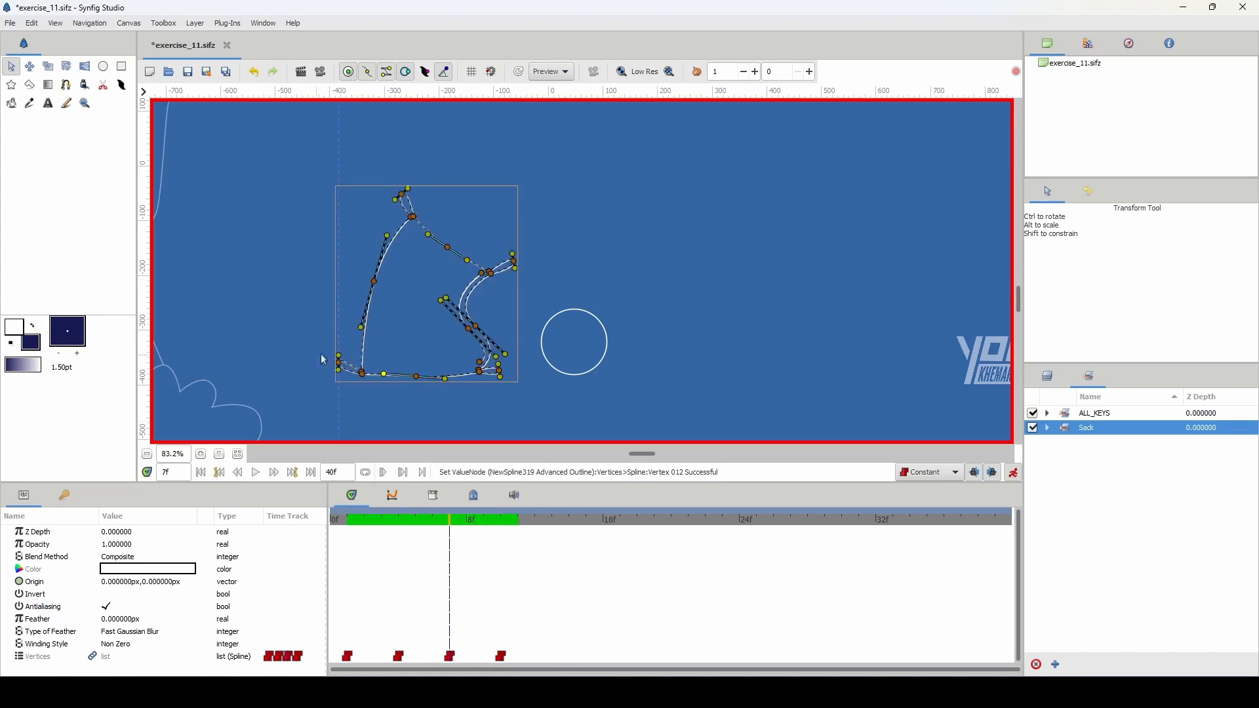
left_click_drag(339, 363, 338, 372)
Duplicate the ALL_KEYS waypoints from frame 10 at frame 13 and select the Sack set.
left_click_drag(452, 524, 552, 527)
left_click(1064, 412)
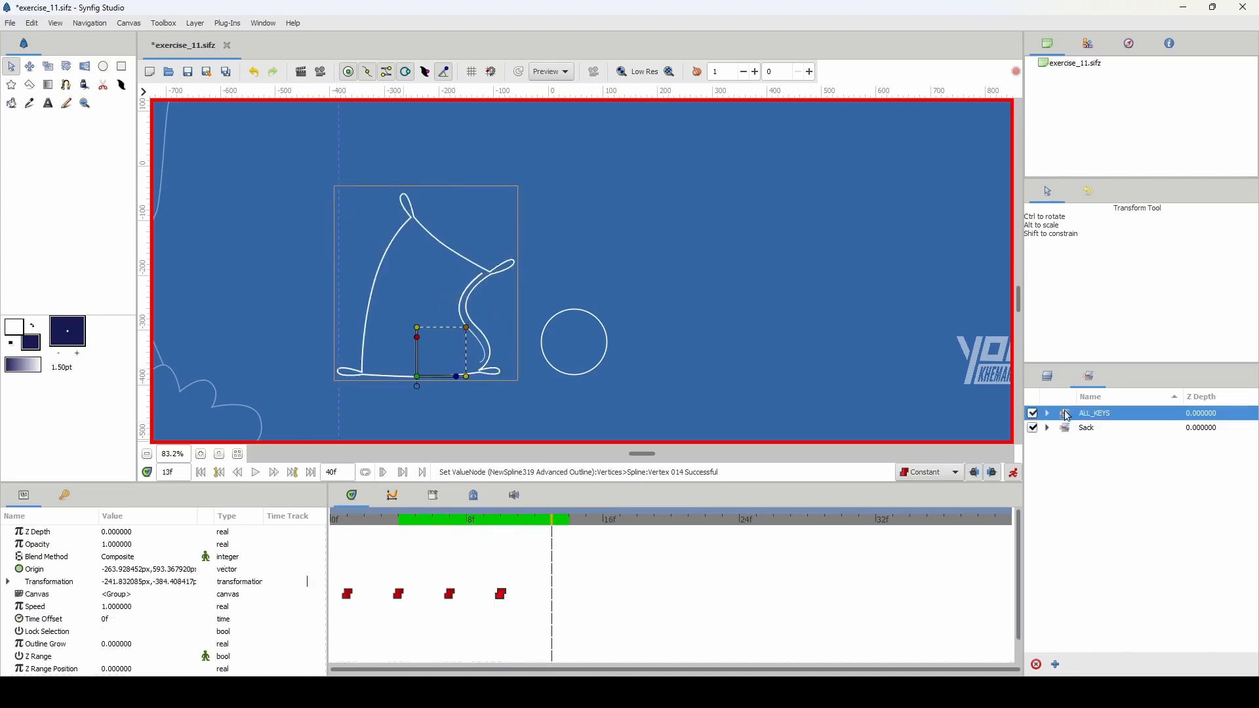
left_click_drag(501, 596, 552, 595)
left_click(1067, 428)
Shift the sack's body towards the ball at frame 13 and raise the bottom edge on the ball side.
left_click_drag(313, 176, 474, 356)
key("alt+t")
key("alt+a")
left_click(456, 376)
left_click_drag(443, 366, 446, 362)
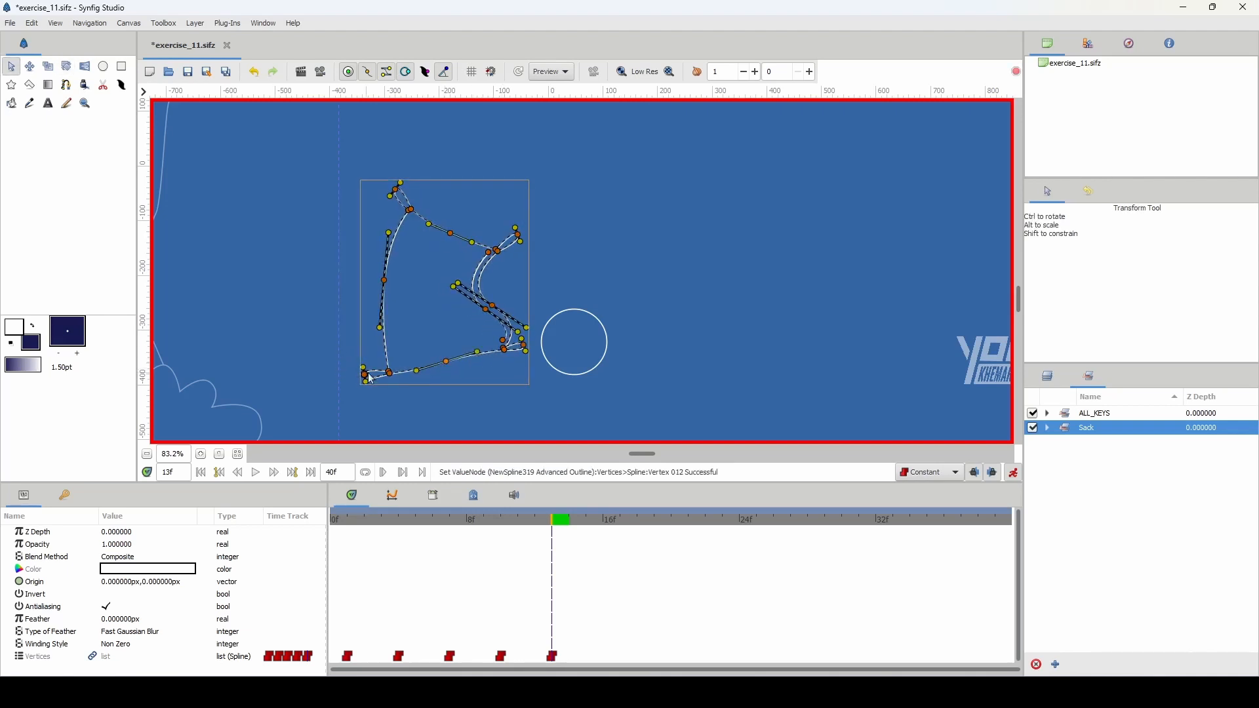
Extend the ball-side lower ear to the ball at frame 13, straighten the ball-side edges and lower the rear ear tip.
left_click_drag(364, 375, 366, 380)
left_click_drag(518, 332, 482, 302)
left_click_drag(496, 362, 530, 344)
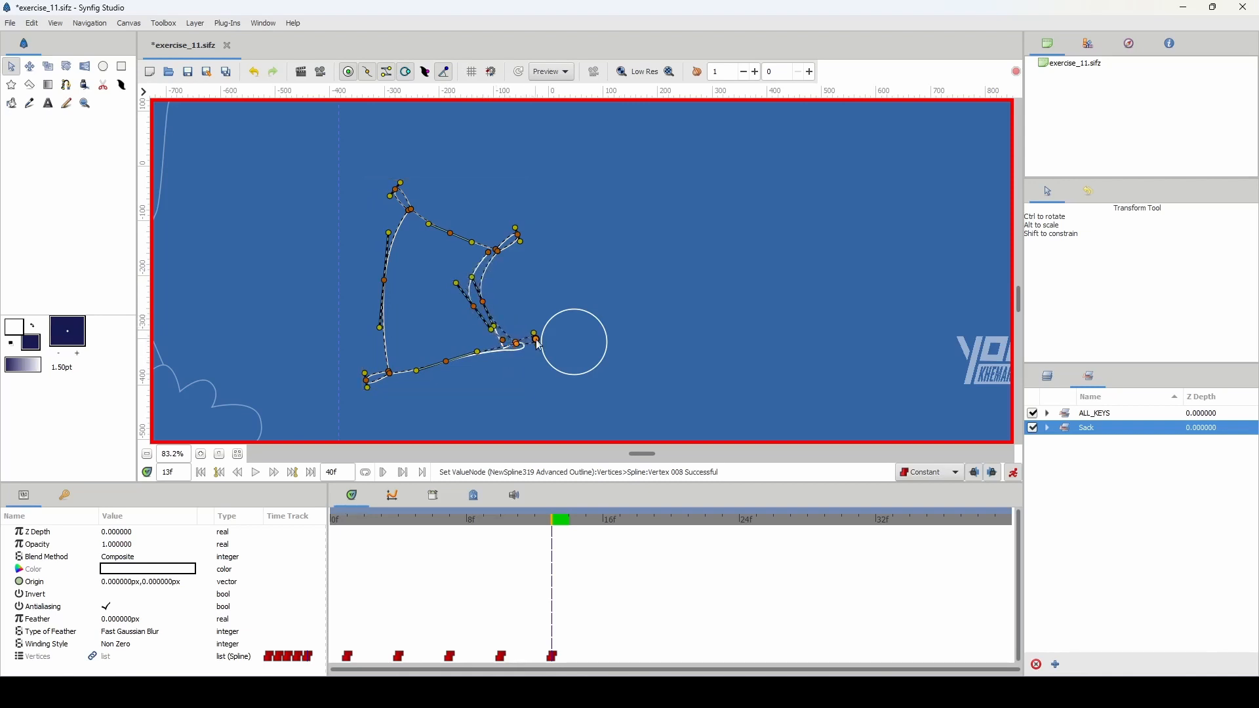
Move the rear lower corner with its ear towards the ball at frame 13 and adjust the bottom and rear edge midpoints.
left_click_drag(446, 362, 396, 381)
mouse_move(390, 373)
left_mouse_down()
mouse_move(401, 376)
mouse_move(380, 387)
left_mouse_up()
left_click_drag(457, 362, 422, 375)
left_click_drag(384, 280, 389, 282)
Select the sack's upper vertices at frame 13 and rotate them counterclockwise so the sack leans back from the ball.
left_click_drag(360, 161, 473, 217)
left_click_drag(427, 190, 560, 270)
left_click_drag(496, 251, 473, 219)
key("alt+t")
key("alt+a")
key("alt+t")
key("alt+a")
Move the inner ball-side line's middle and upper vertices closer to the outer edge at frame 13.
left_click(474, 307)
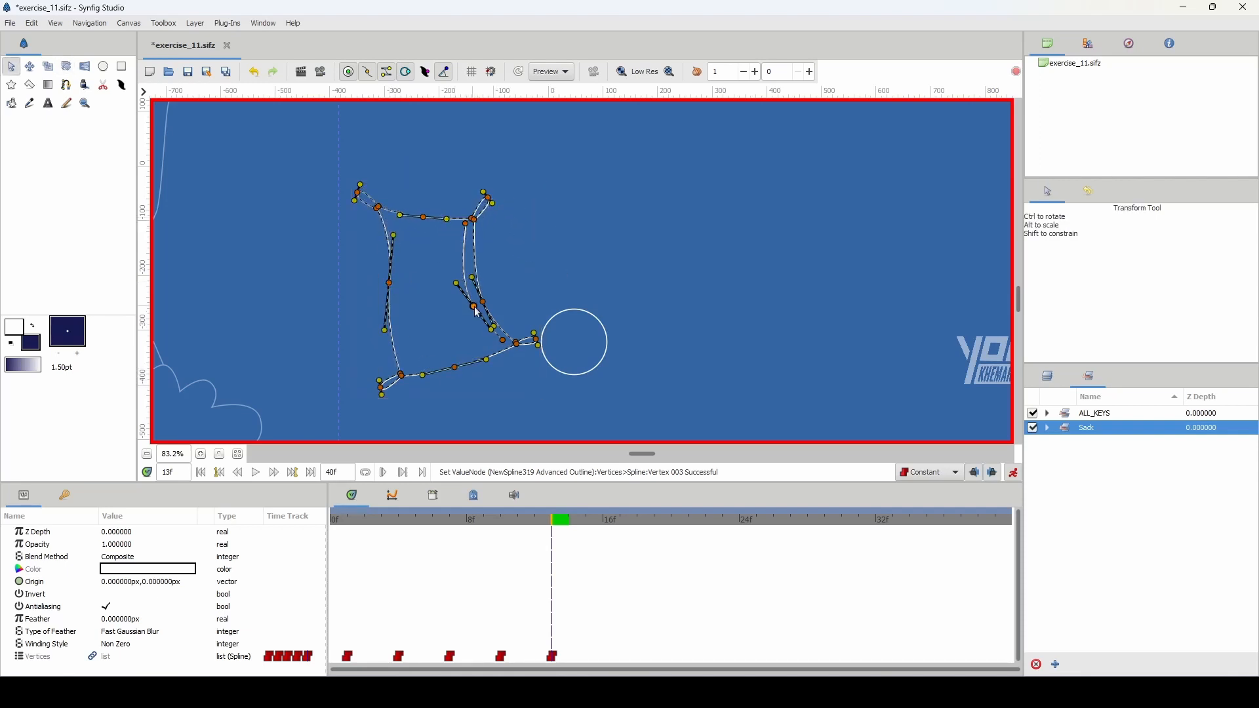
left_click_drag(474, 307, 479, 307)
left_click_drag(466, 224, 468, 225)
mouse_move(480, 307)
left_mouse_down()
mouse_move(498, 334)
mouse_move(481, 307)
left_mouse_up()
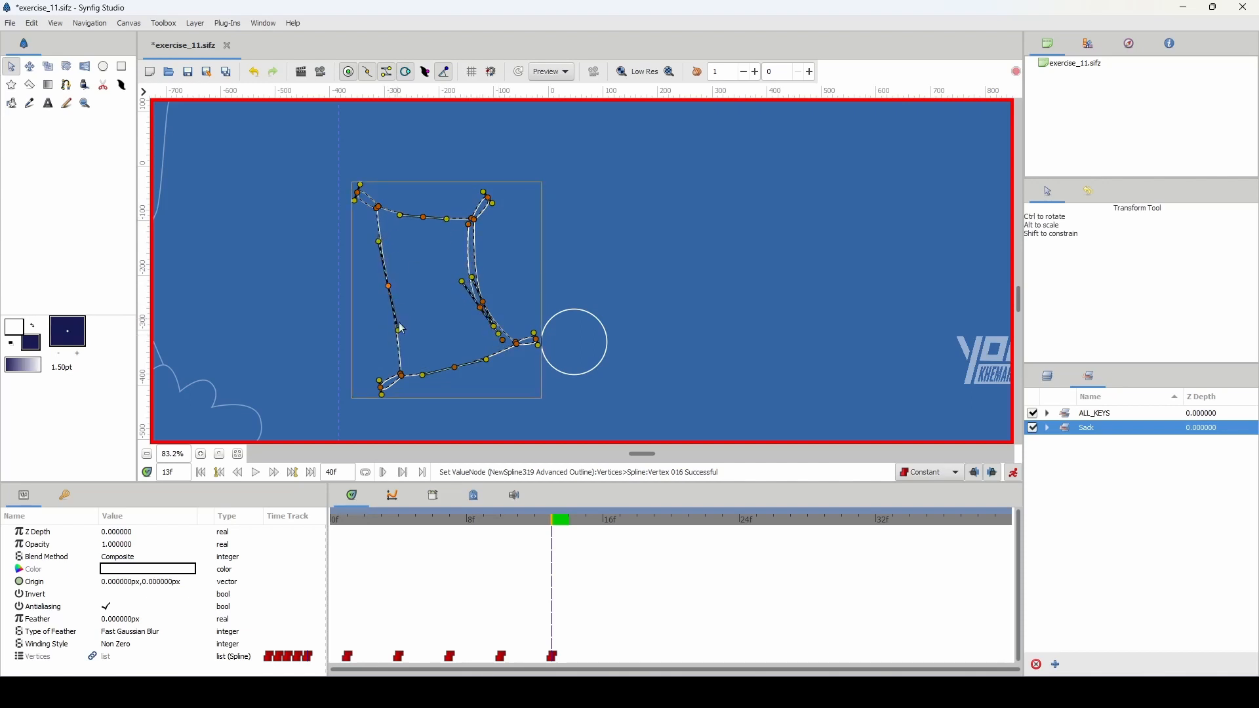
Bend the rear edge into an S shape at frame 13 and reshape the upper and ball-side ear tips.
left_click_drag(412, 327, 413, 333)
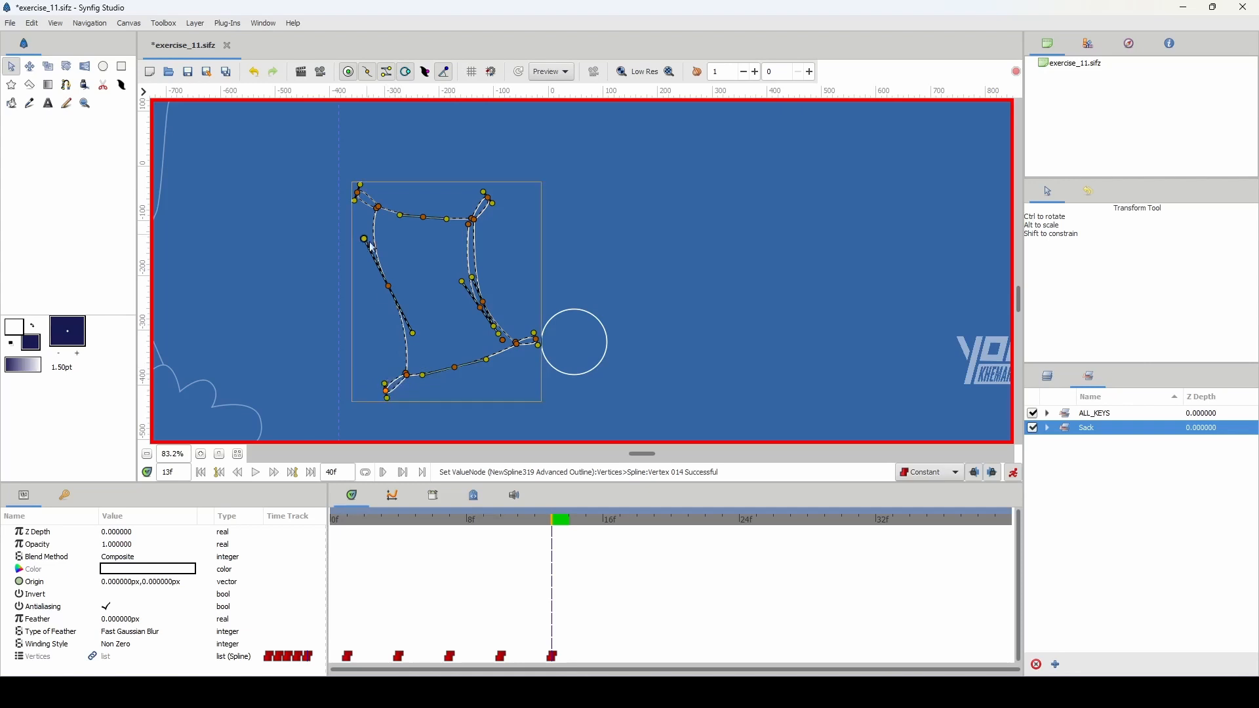
left_click_drag(355, 198, 354, 204)
left_click_drag(488, 198, 469, 200)
left_click_drag(543, 341, 543, 337)
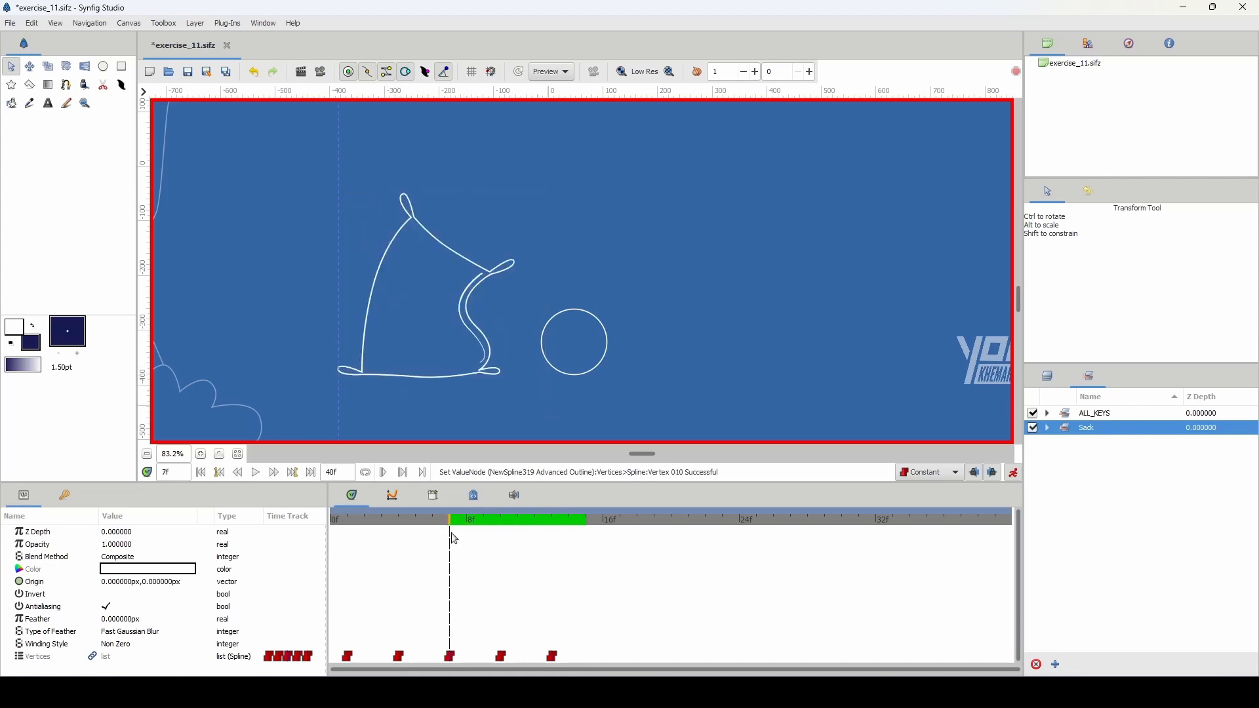
Move the whole sack slightly towards the ball at frame 13 and place a horizontal guide along the sack's ground line.
left_click_drag(309, 155, 590, 422)
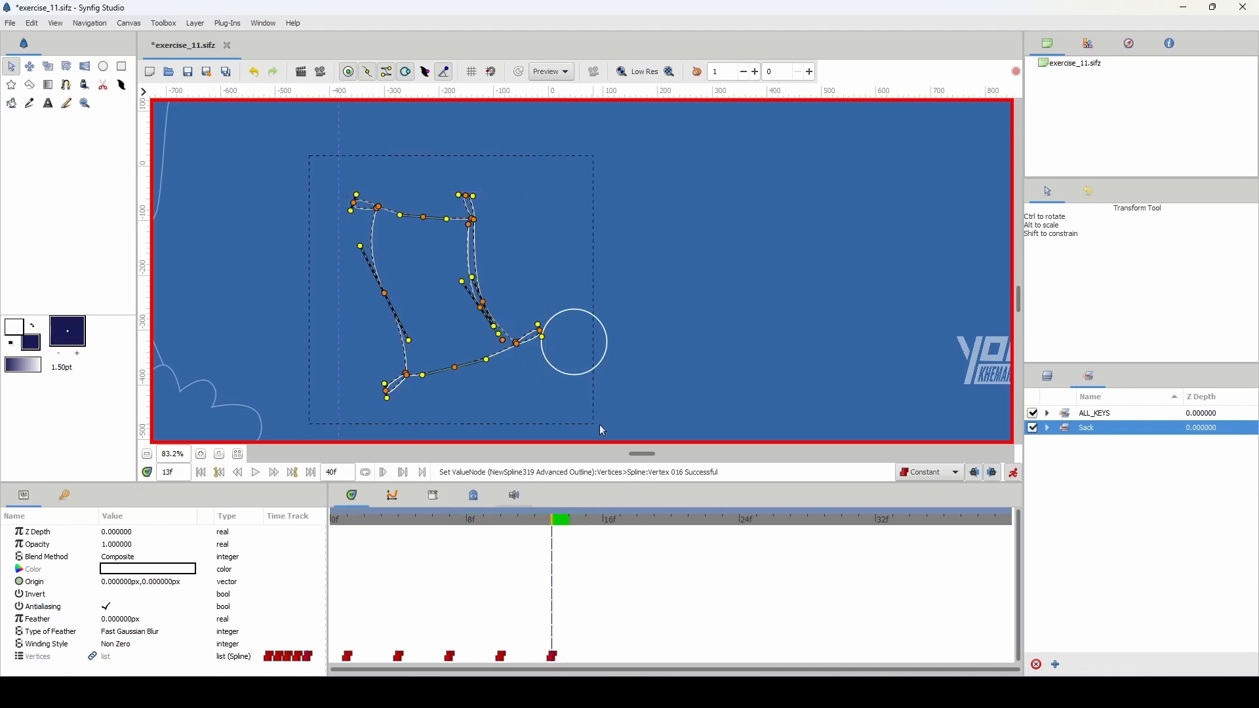
left_click_drag(517, 344, 526, 342)
left_click_drag(499, 520, 535, 519)
left_click_drag(416, 524, 399, 522)
left_click_drag(472, 93, 507, 377)
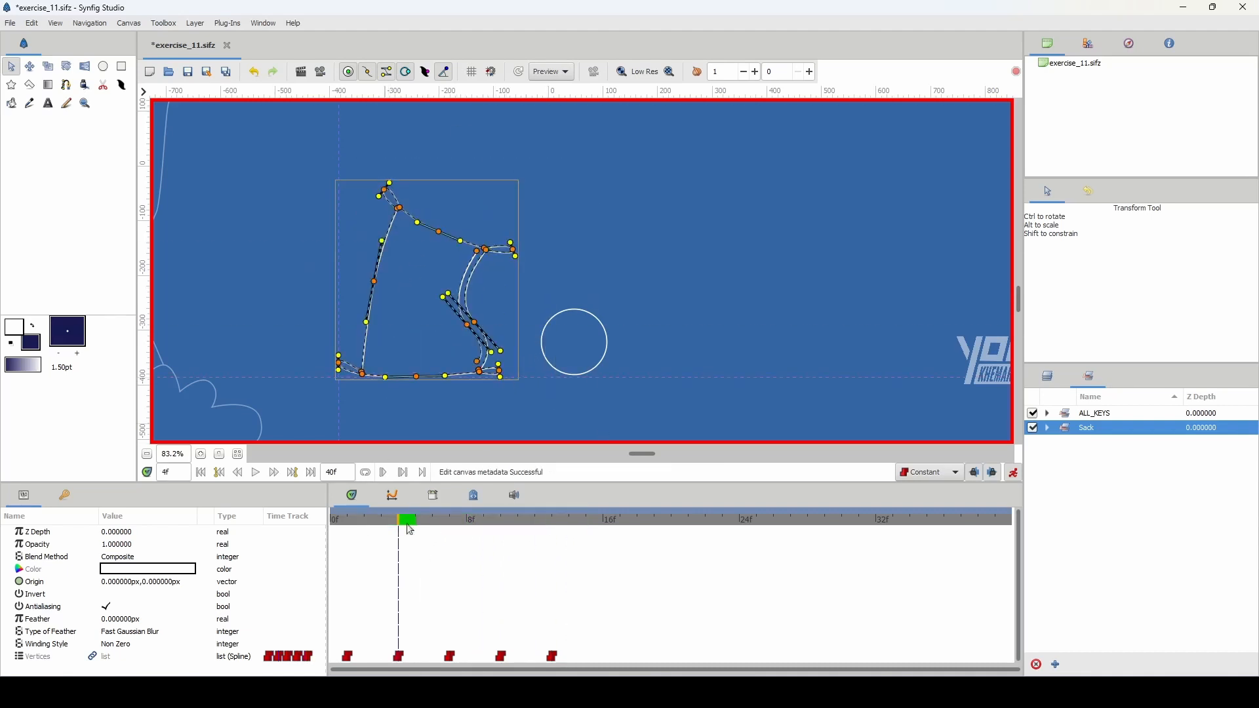
left_click_drag(407, 523, 552, 522)
Raise the whole sack off the ground guide at frame 13 and refine the curves of its rear and ball-side edges.
left_click_drag(341, 178, 583, 417)
left_click_drag(526, 341, 531, 332)
mouse_move(539, 522)
left_mouse_down()
mouse_move(416, 542)
mouse_move(573, 539)
mouse_move(553, 533)
left_mouse_up()
left_click(389, 263)
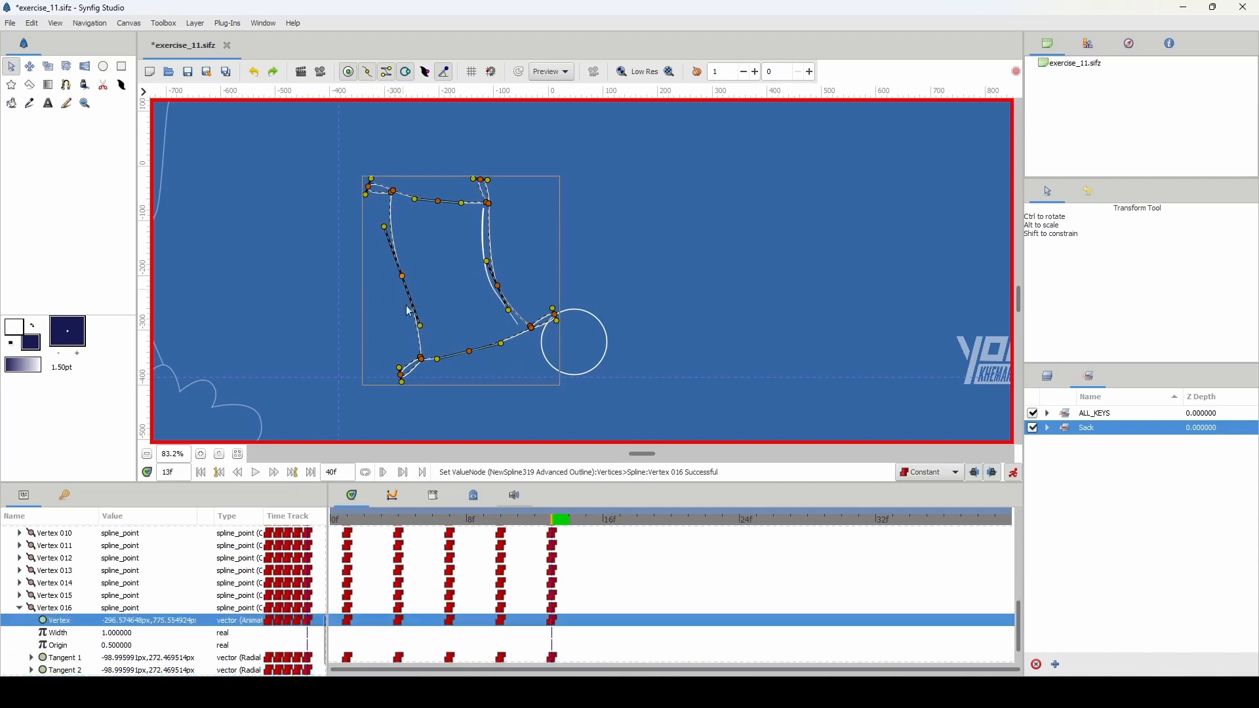
left_click_drag(498, 285, 508, 309)
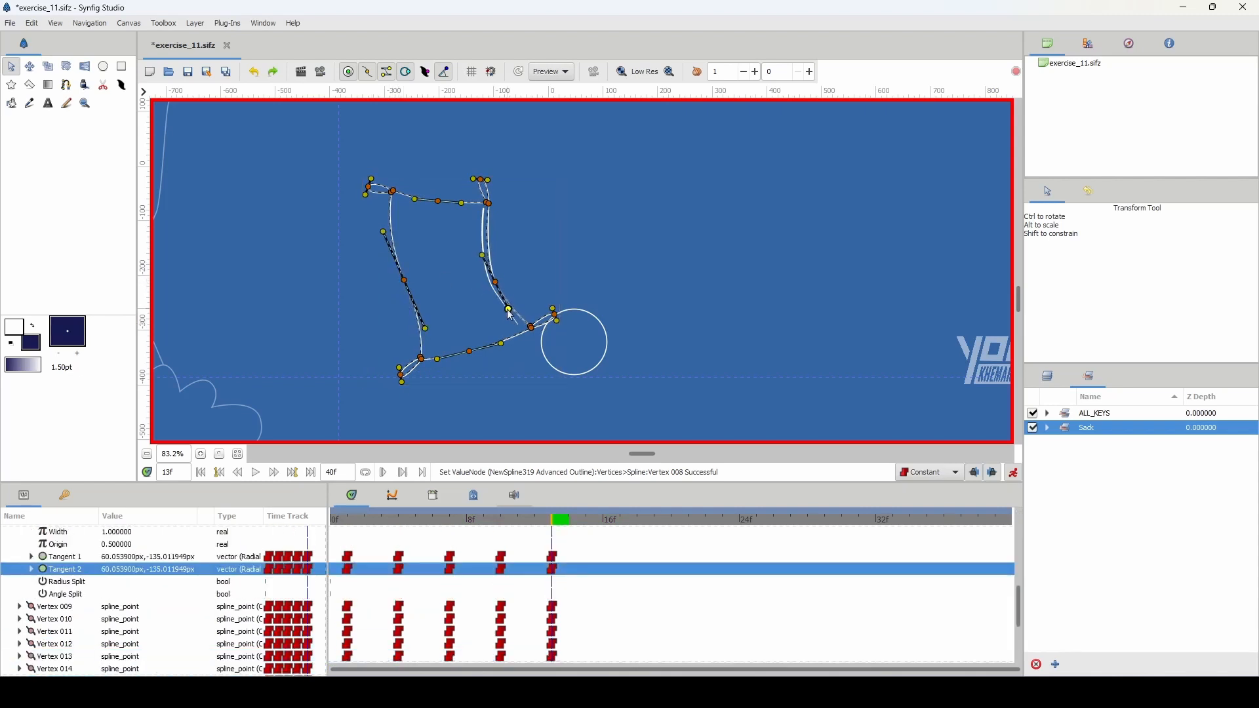
Duplicate the ALL_KEYS waypoints from frame 10 at frame 16, turn on onion skin and select the Sack set.
left_click(546, 360)
left_click_drag(550, 521, 585, 534)
left_click_drag(500, 582, 604, 584, "shift")
left_click(606, 524)
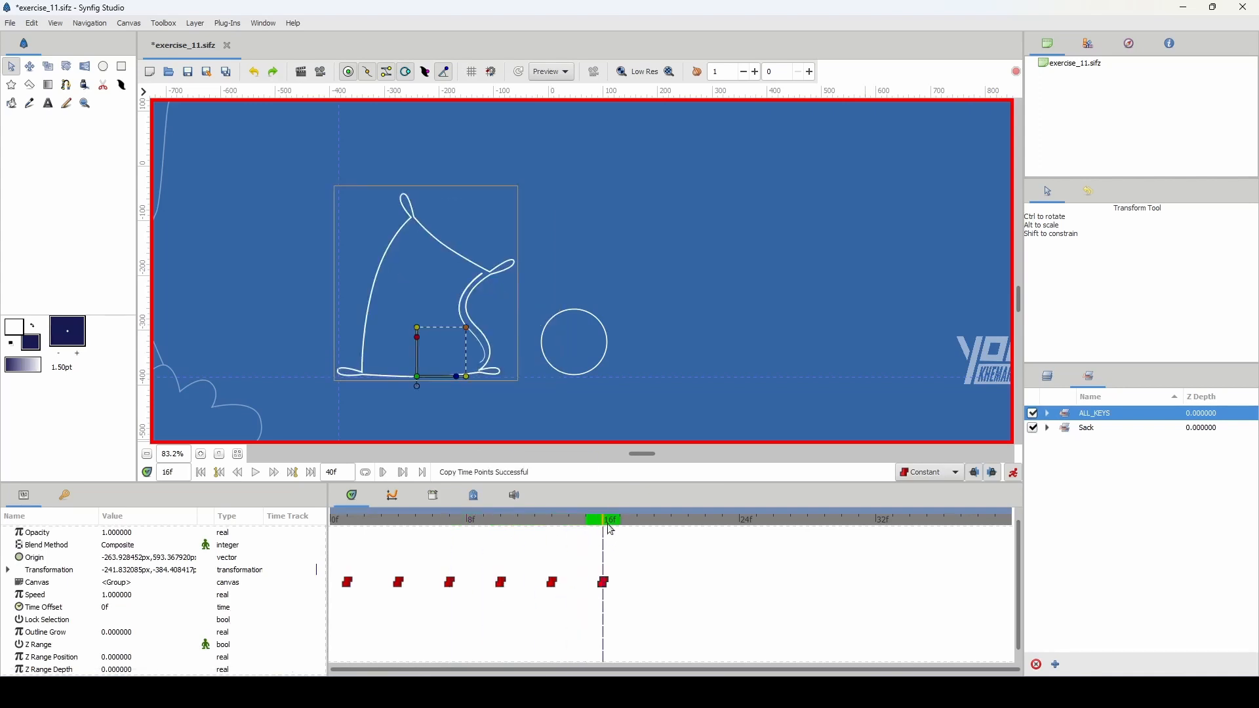
left_click(698, 71)
left_click(1082, 427)
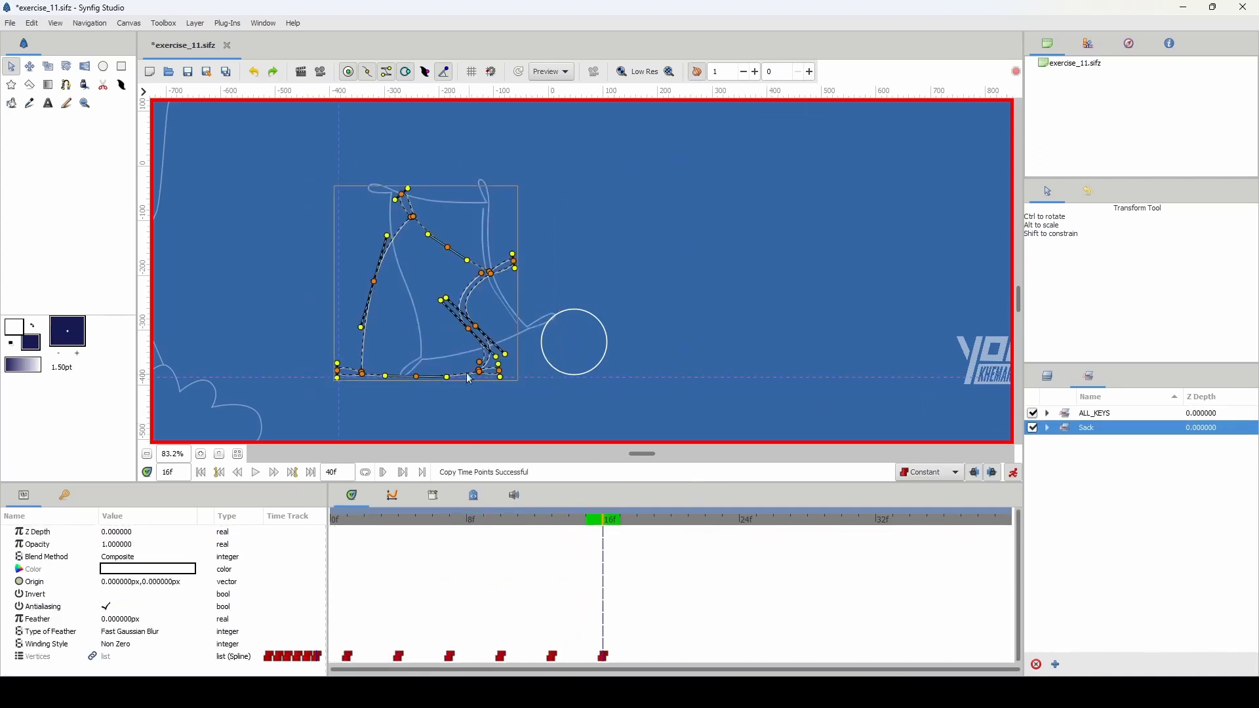
Shift the whole sack forward along the ground at frame 16 to line up with the previous pose, and turn off onion skin.
left_click_drag(538, 379, 538, 380)
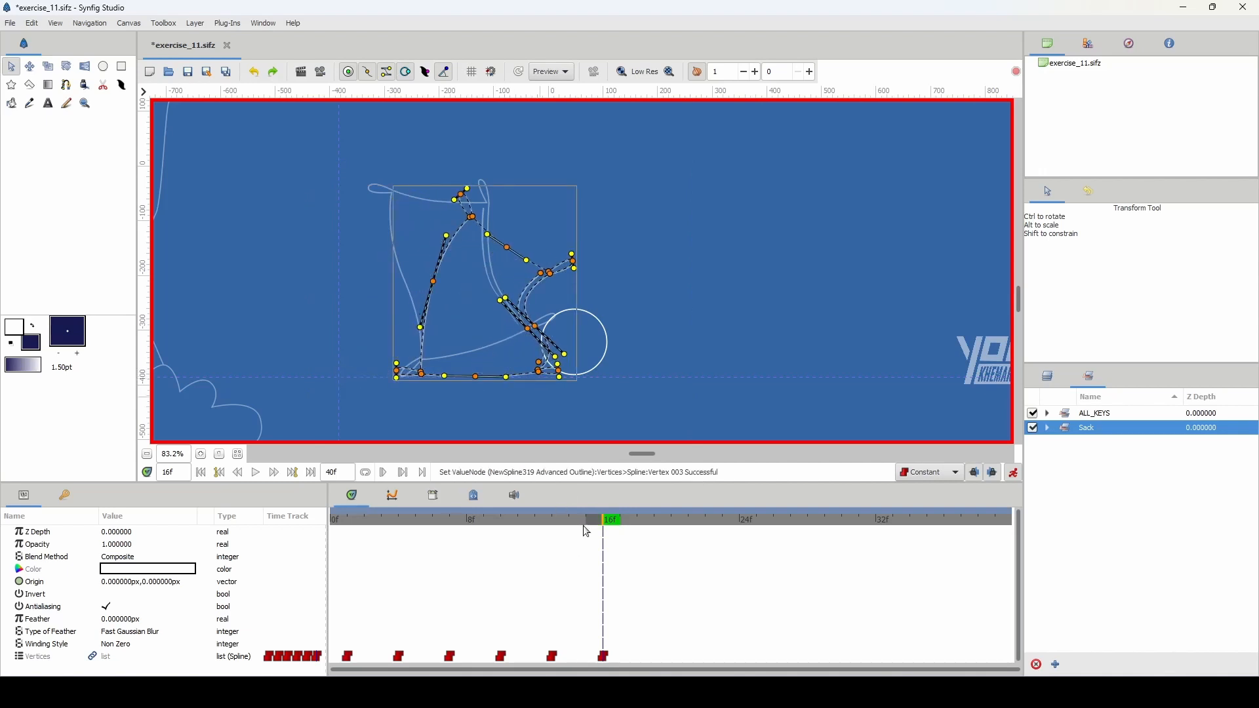
left_click(695, 72)
left_click_drag(604, 520, 393, 519)
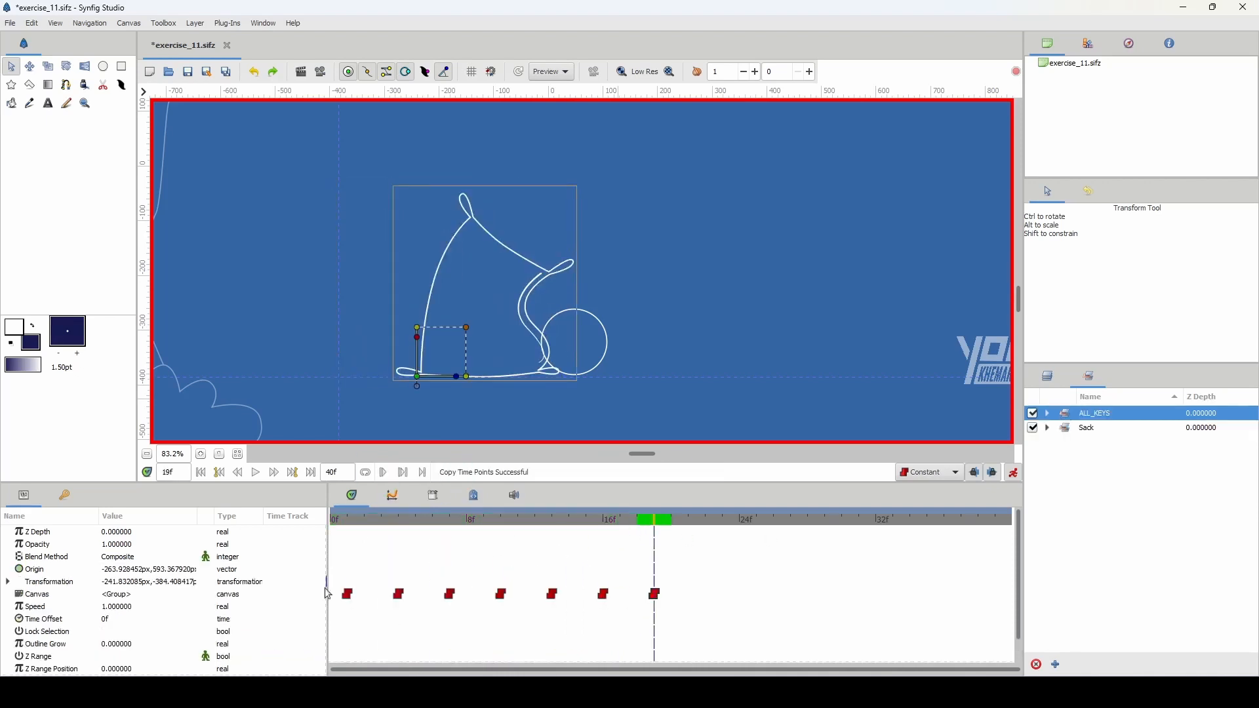
Duplicate the frame 1 ALL_KEYS waypoints at frame 19, and use onion skin to position the sack over the frame 16 base and adjust its ears.
left_click_drag(348, 594, 654, 600)
left_click(696, 71)
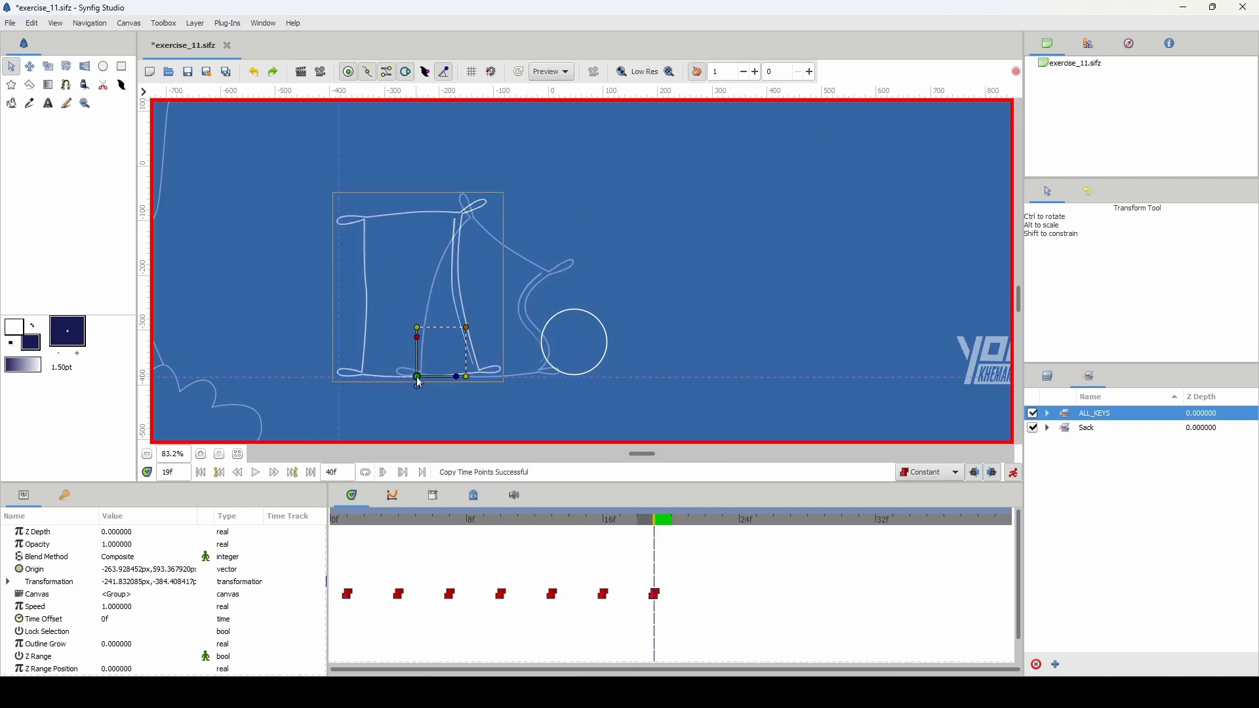
left_click(418, 379)
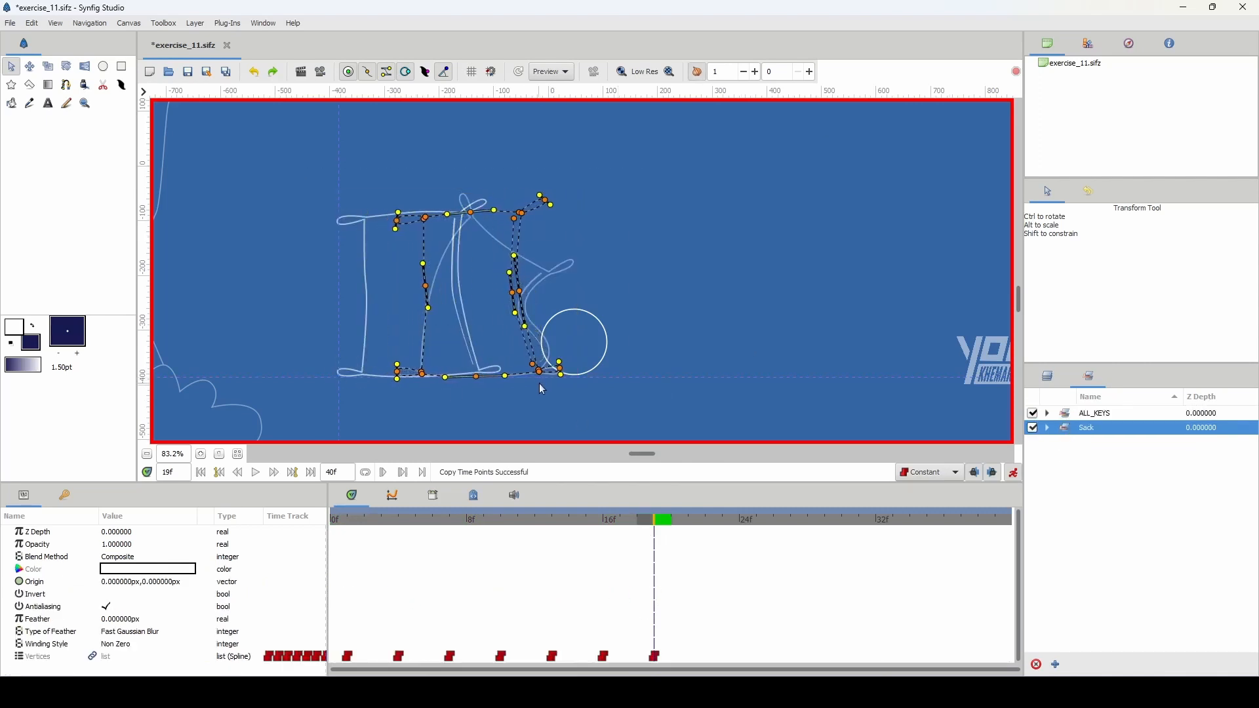
left_click_drag(560, 371, 559, 372)
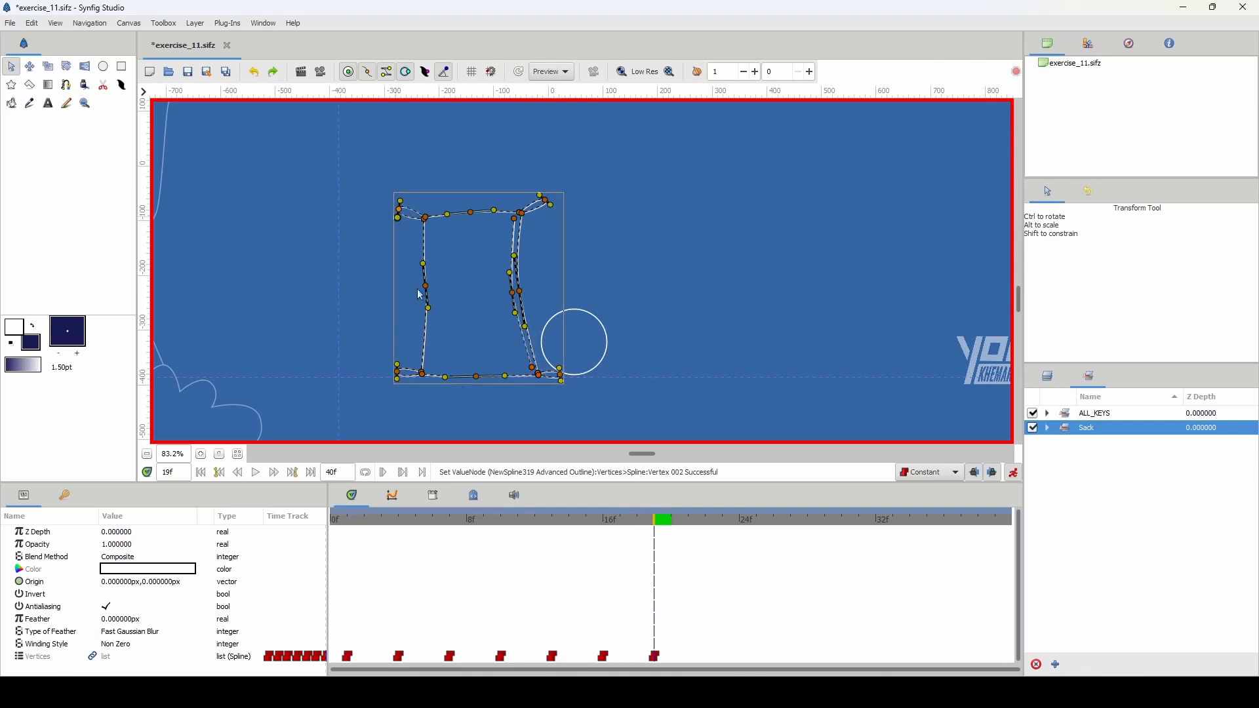
Play the animation from the start several times to check the timing of the kick.
mouse_move(657, 523)
left_mouse_down()
mouse_move(542, 549)
mouse_move(657, 525)
mouse_move(566, 546)
mouse_move(666, 548)
mouse_move(675, 534)
left_mouse_up()
key("space")
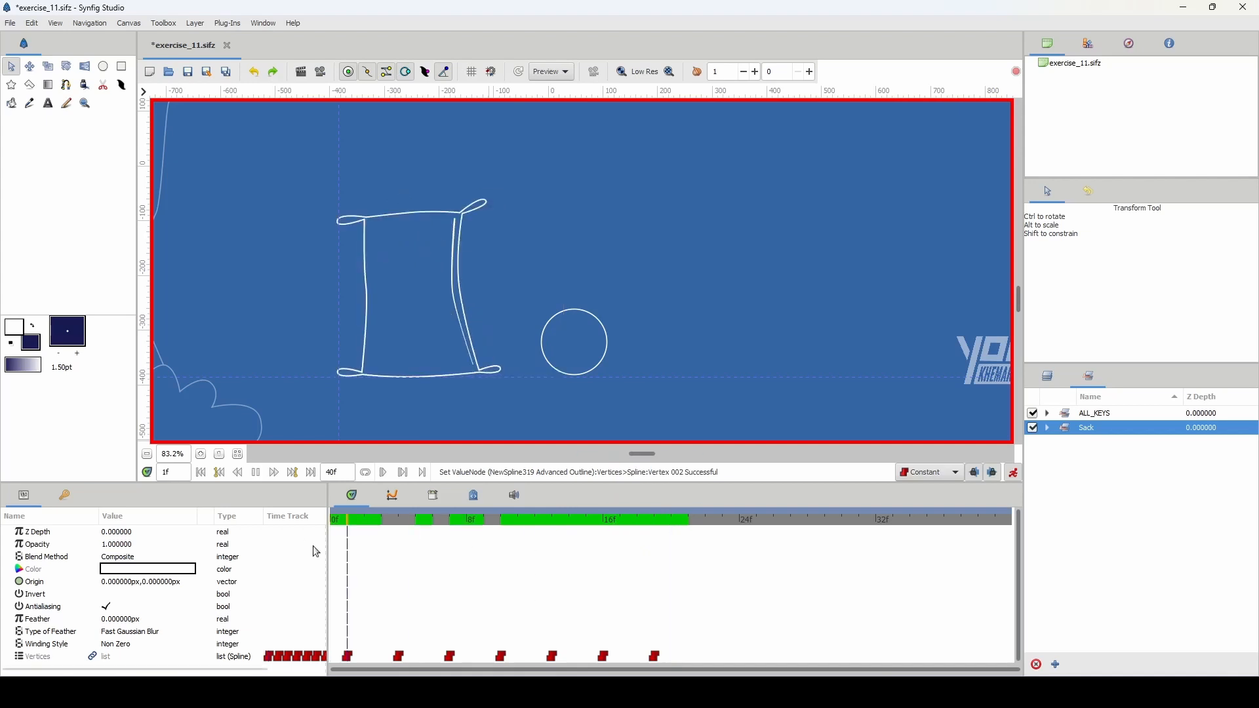
key("space")
key("space")
left_click_drag(524, 524, 281, 556)
key("space")
key("space")
key("space")
Move the ALL_KEYS waypoints at frames 16 and 19 to frames 20 and 23, and duplicate the frame 13 waypoints at frame 16.
left_click_drag(602, 522, 552, 528)
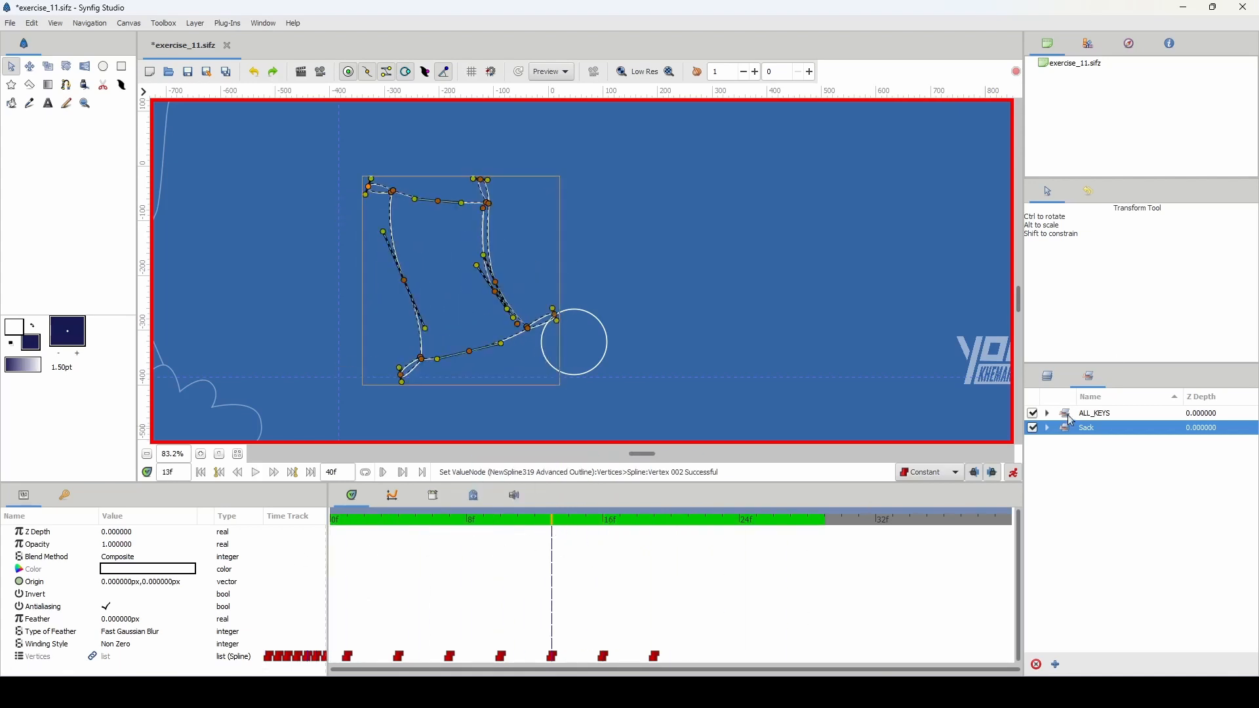
left_click(1070, 418)
left_click_drag(587, 583, 722, 595)
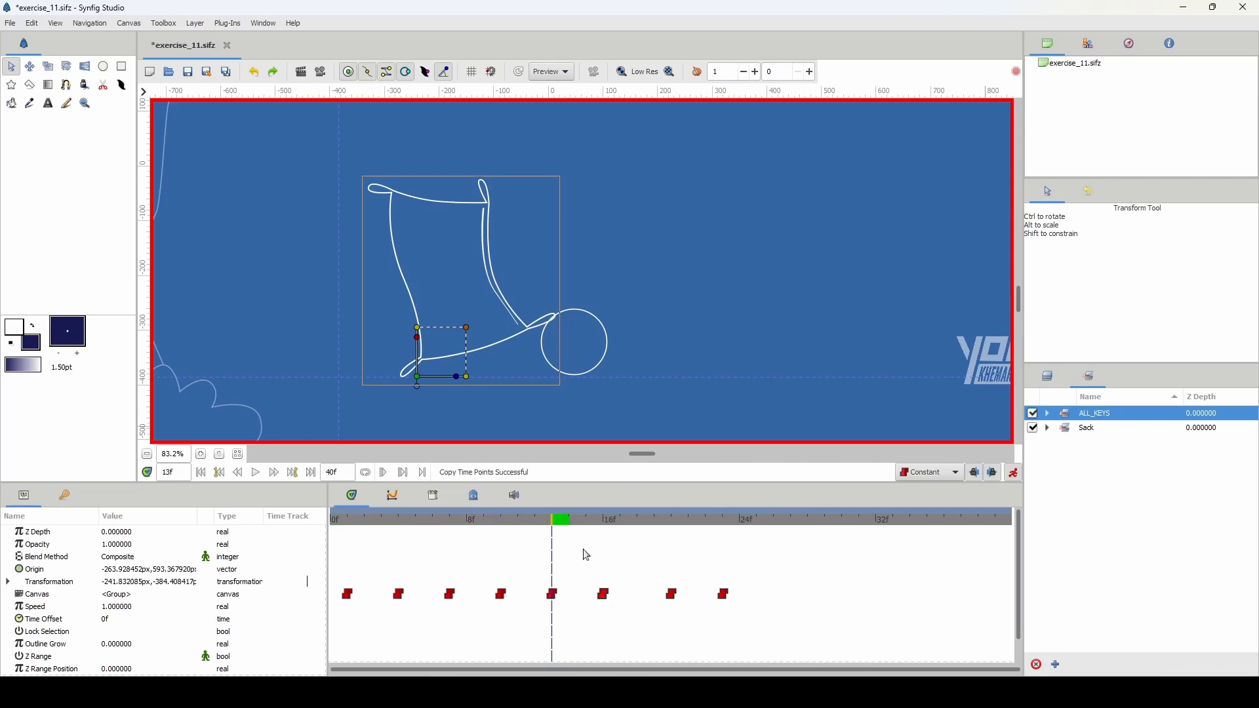
Select all Sack vertices at frame 16, move the sack slightly up and towards the ball, and adjust its ear tips.
left_click_drag(620, 522, 604, 523)
left_click(1076, 428)
key("ctrl+a")
left_click_drag(528, 328, 538, 323)
key("alt+t")
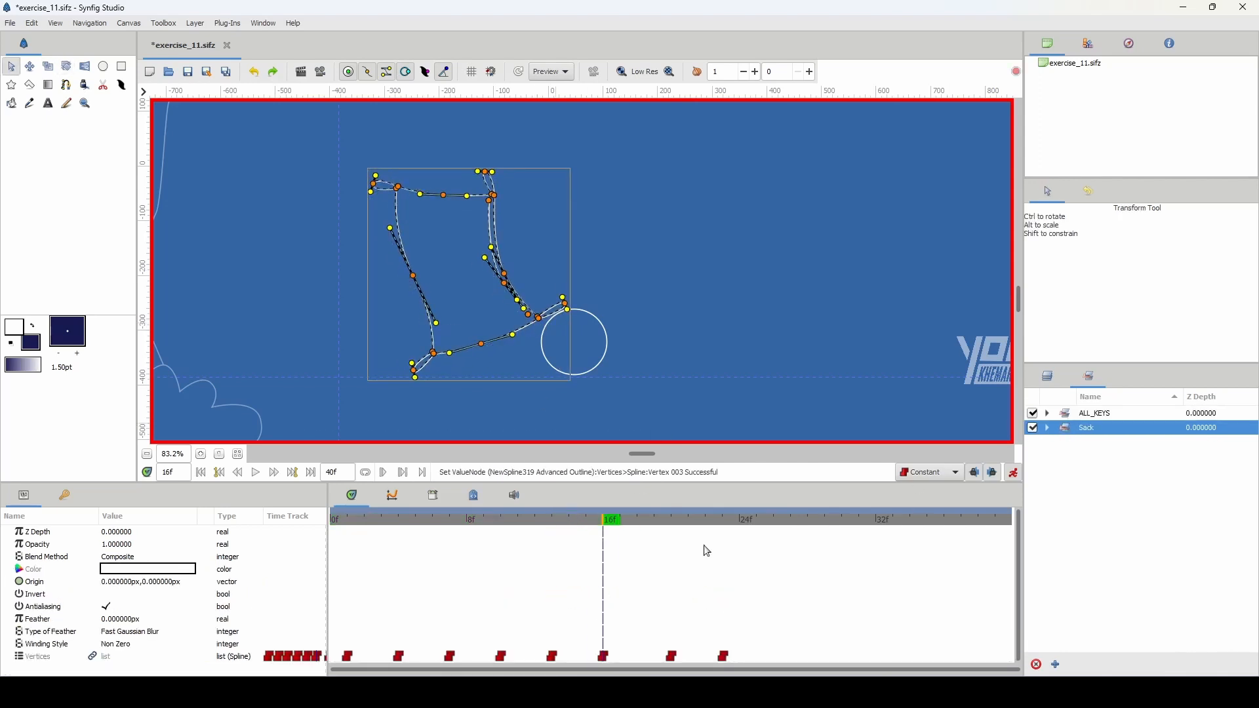
left_click(373, 186)
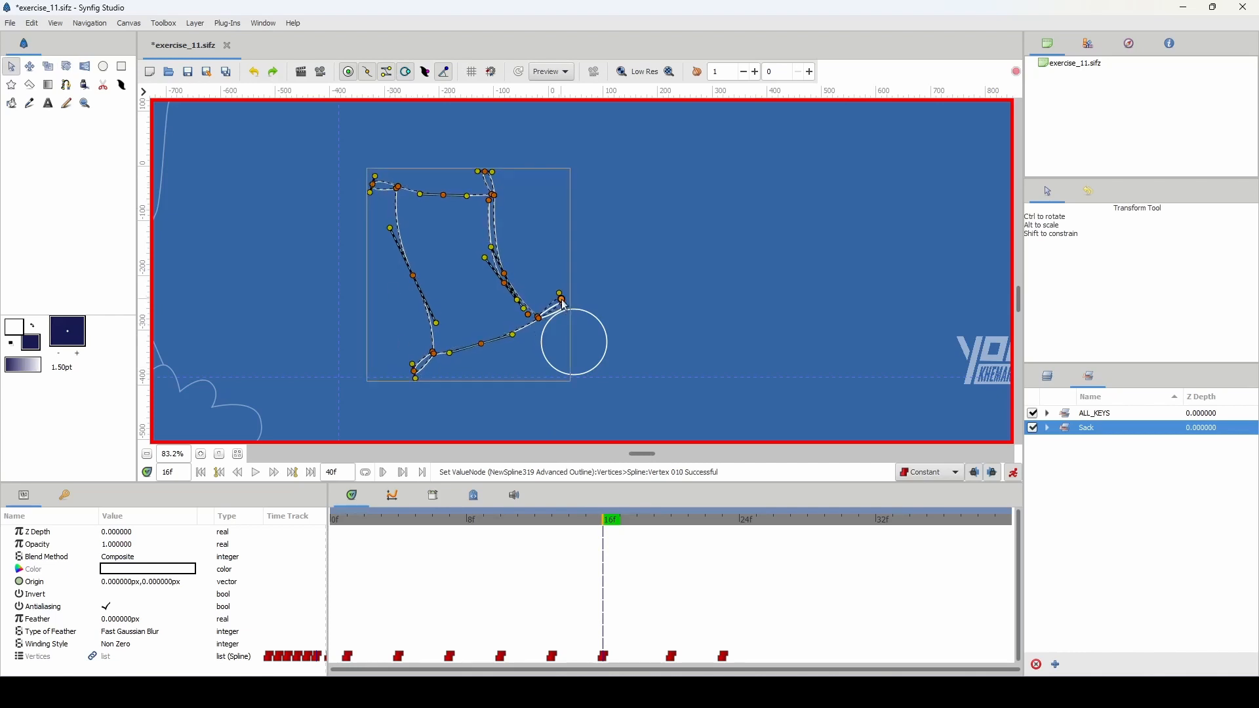
Move the vertical guide to the sack's rear lower corner at frame 16 and align the whole sack to it at frames 20 and 23.
mouse_move(605, 522)
left_mouse_down()
mouse_move(635, 519)
mouse_move(606, 524)
left_mouse_up()
left_click_drag(340, 347, 433, 197)
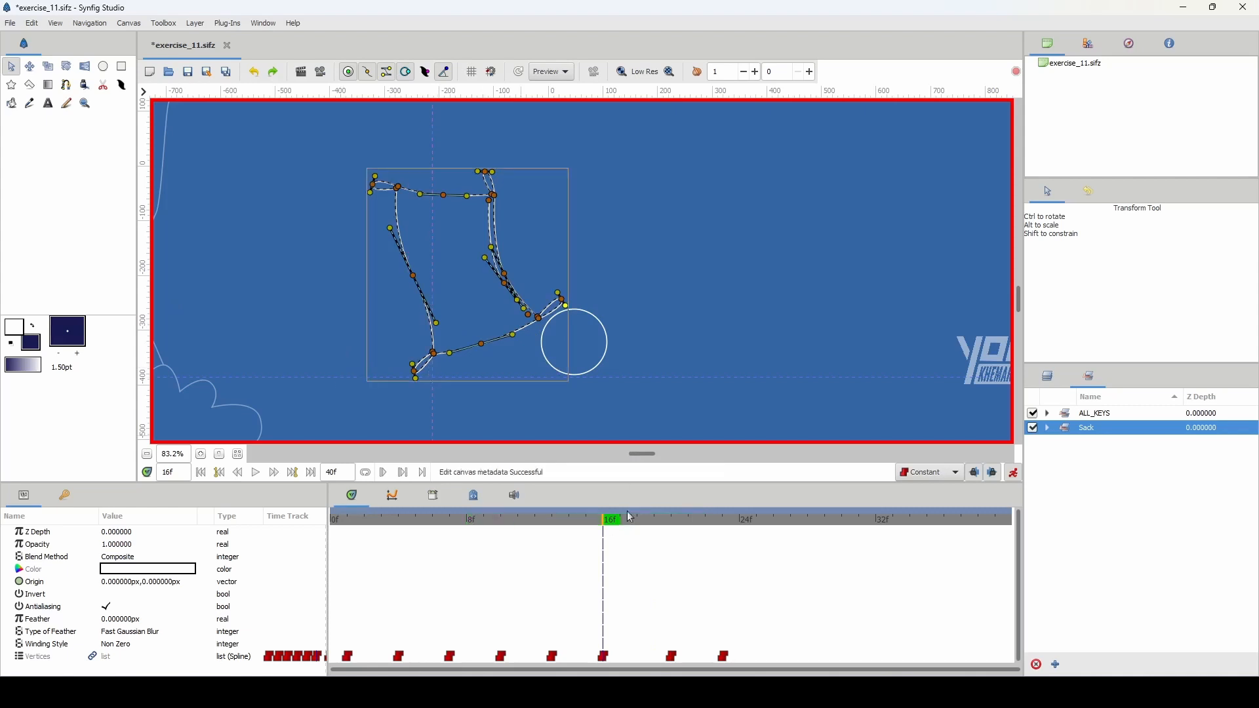
left_click_drag(485, 371, 532, 371)
key("ctrl+period")
key("ctrl+period")
key("ctrl+period")
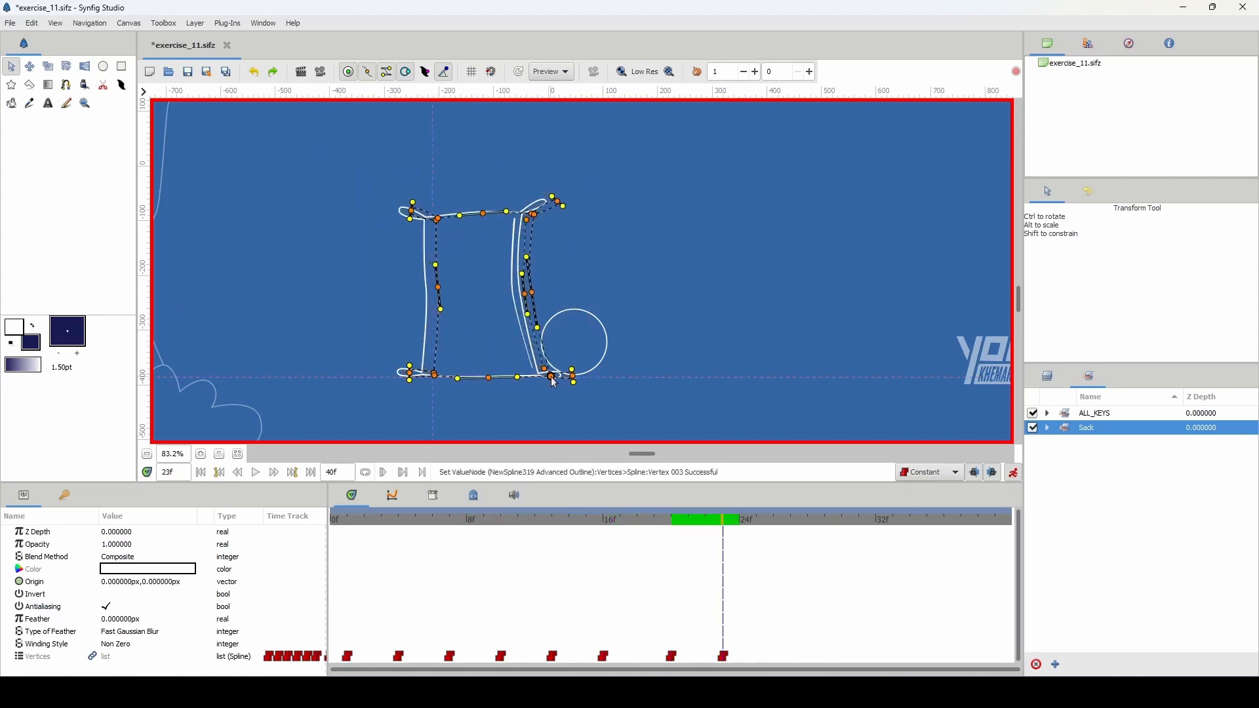
Select the ball layer, move the ball back against the sack's front foot, and key its origin at frame 12 in animate mode.
left_click_drag(723, 520, 348, 520)
left_click(365, 295)
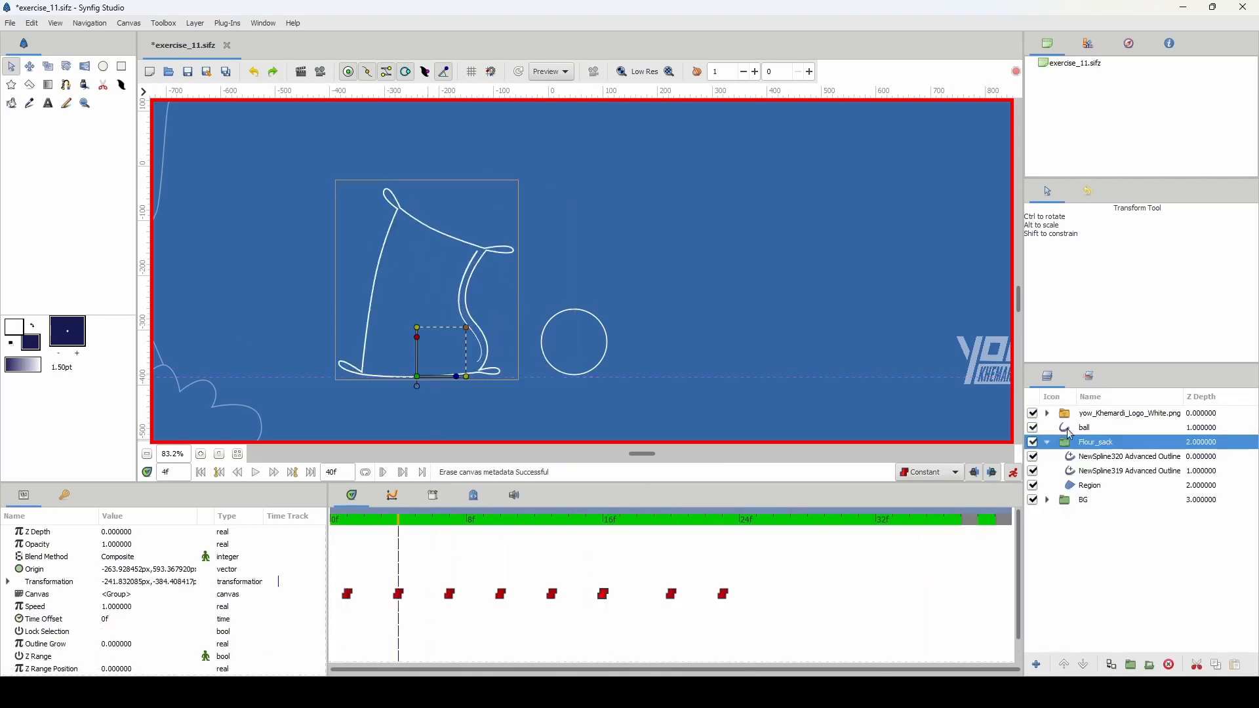
left_click_drag(419, 522, 535, 538)
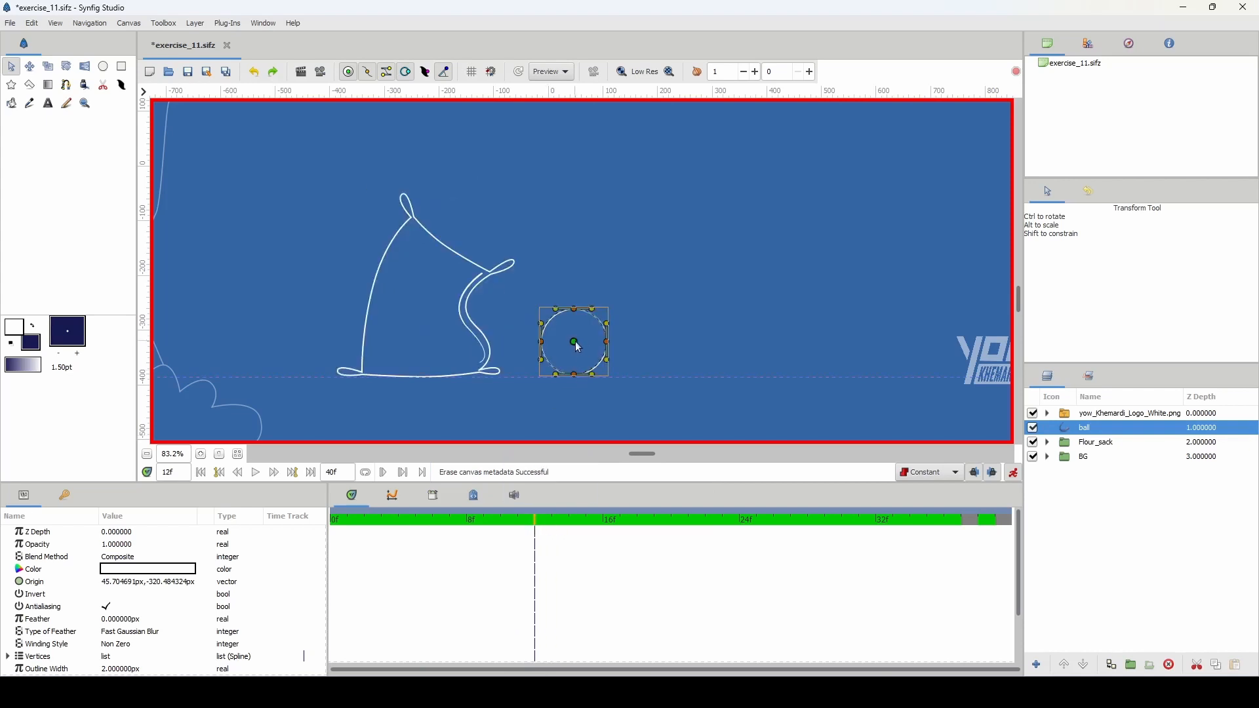
left_click_drag(574, 342, 536, 342)
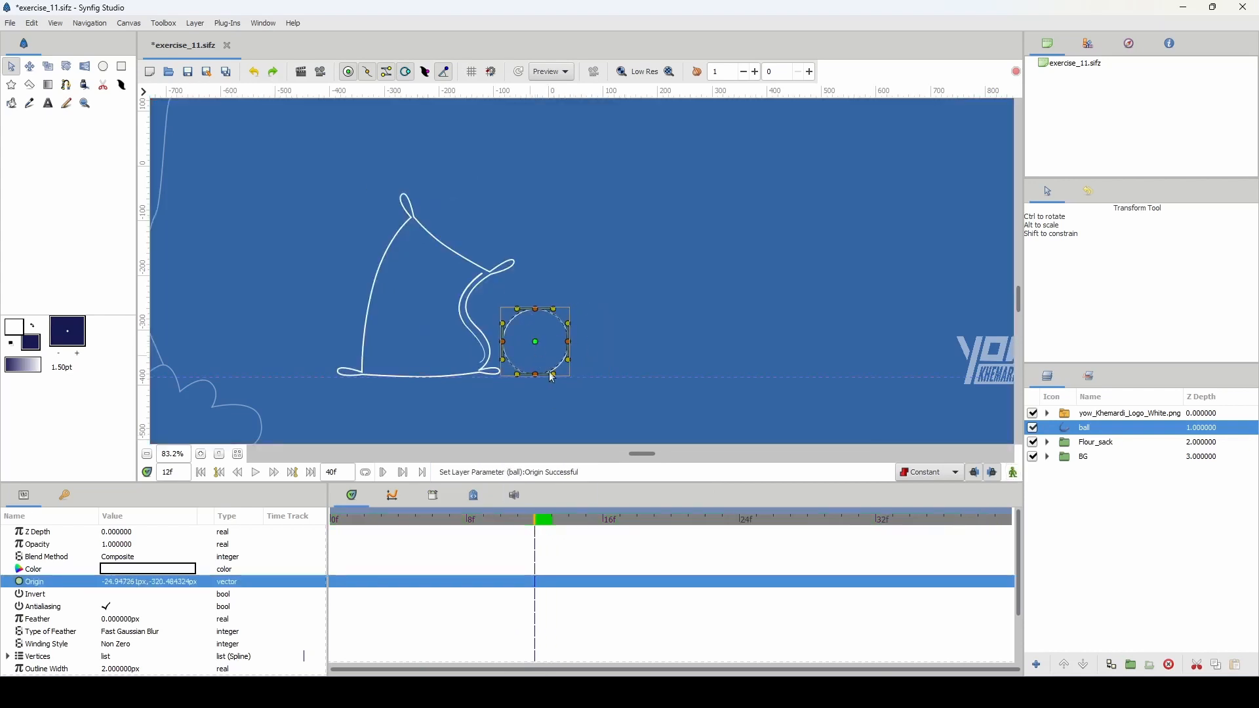
left_click(550, 522)
left_click_drag(546, 525, 537, 524)
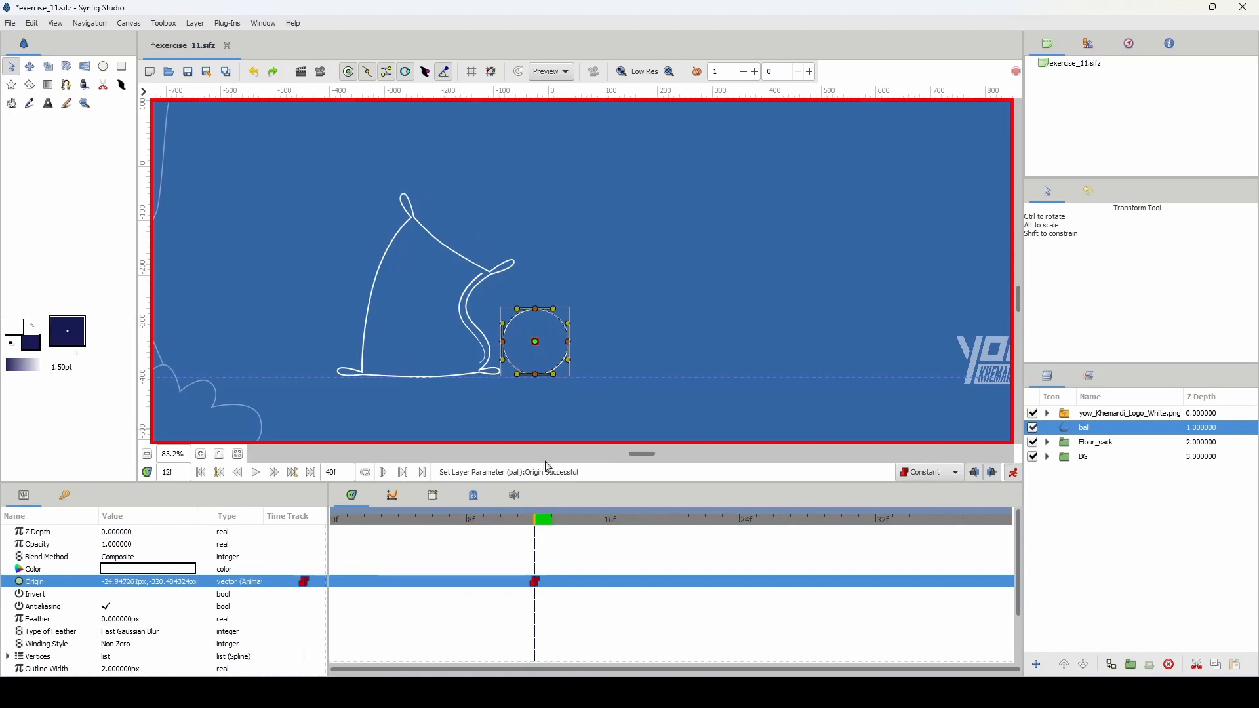
Raise the ball off the sack's foot at frame 13 and move it higher and farther forward at frame 16.
left_click(552, 521)
left_click_drag(536, 341, 578, 291)
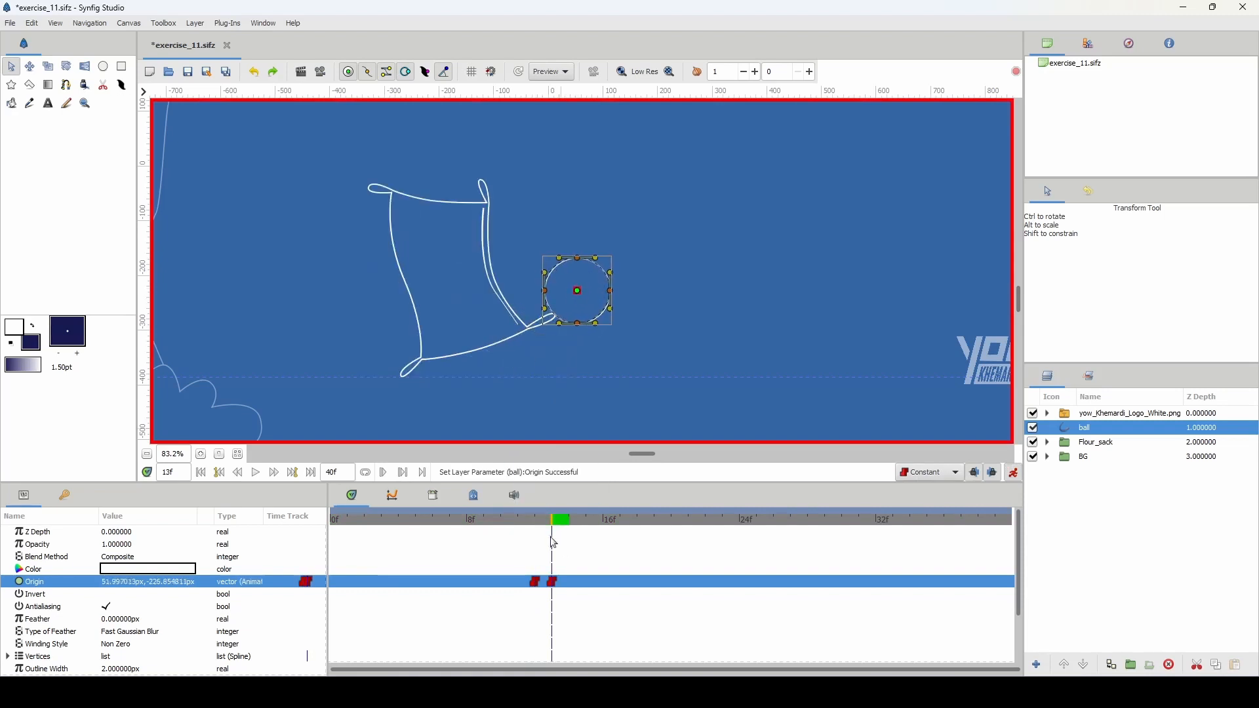
left_click_drag(553, 521, 607, 522)
left_click_drag(577, 290, 689, 258)
Key the ball's fall and bounces away from the sack every three frames from frame 19 to 37, ending on the ground at frame 39.
left_click(664, 522)
left_click_drag(658, 524, 708, 522)
left_click_drag(690, 259, 787, 322)
left_click(765, 518)
left_click_drag(765, 523, 810, 522)
left_click_drag(787, 323, 836, 342)
left_click(855, 524)
left_click(977, 524)
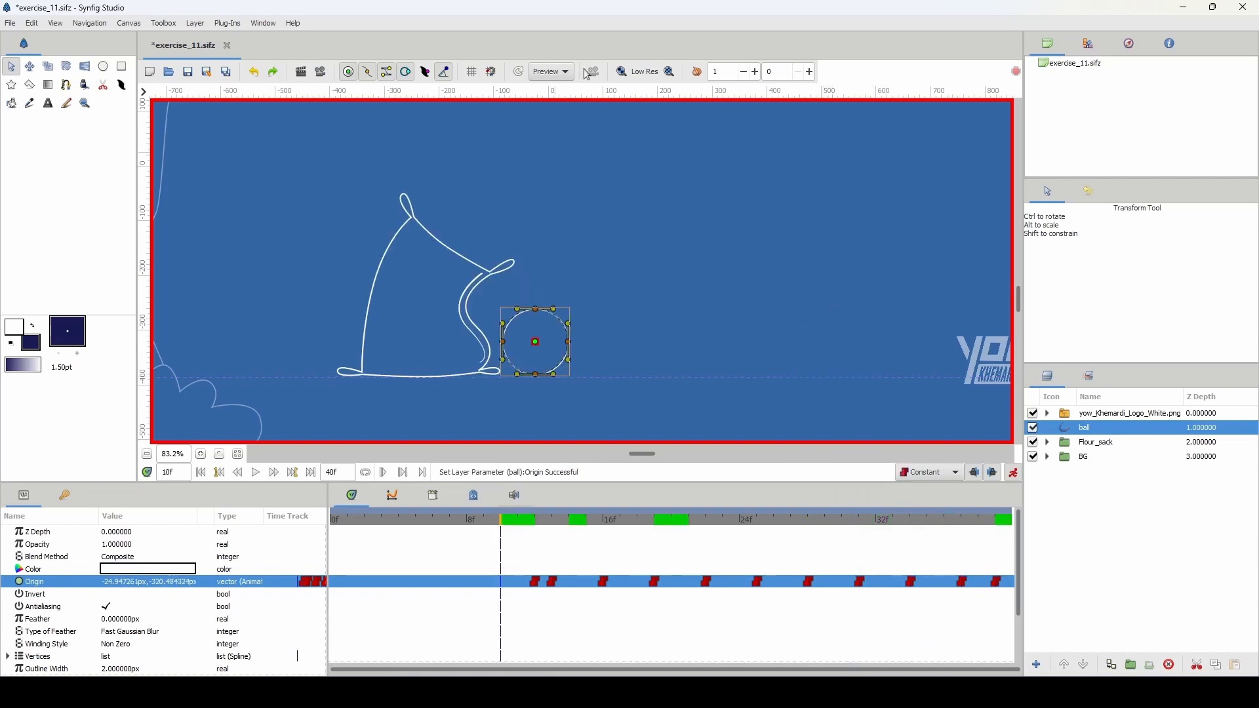
Play the animation from frame 10 and replay it to check the ball's motion after the kick.
left_click(498, 521)
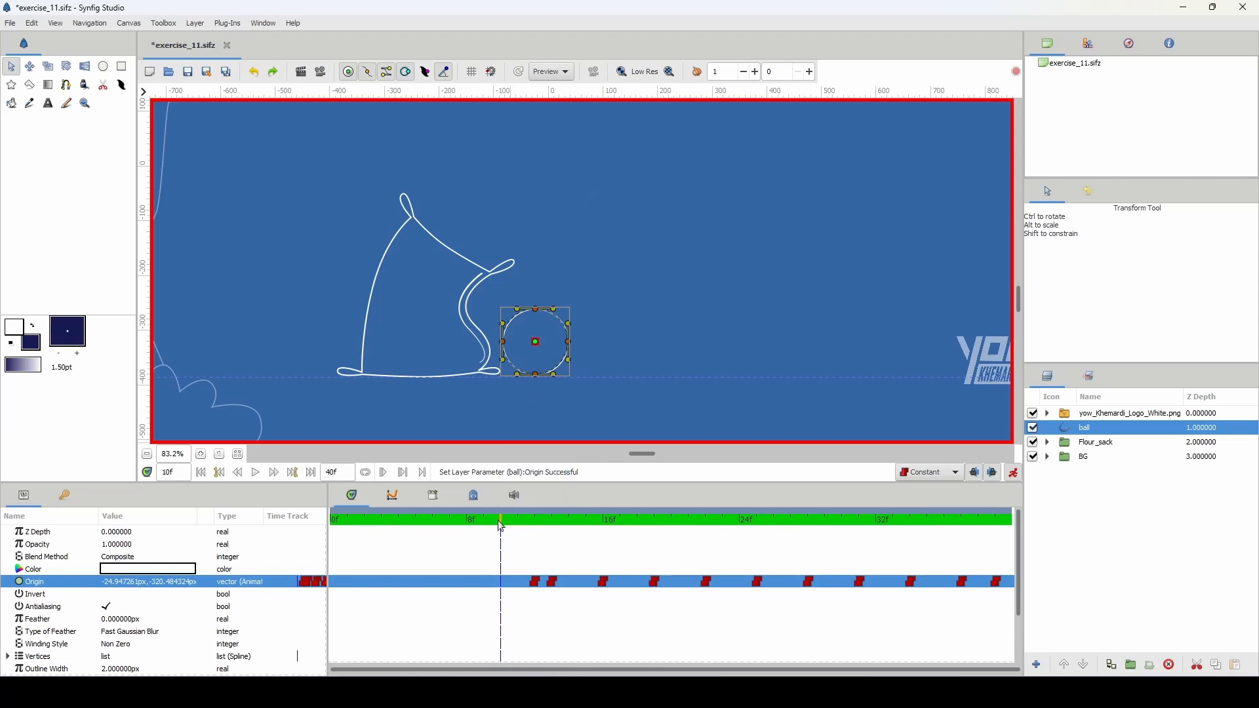
key("space")
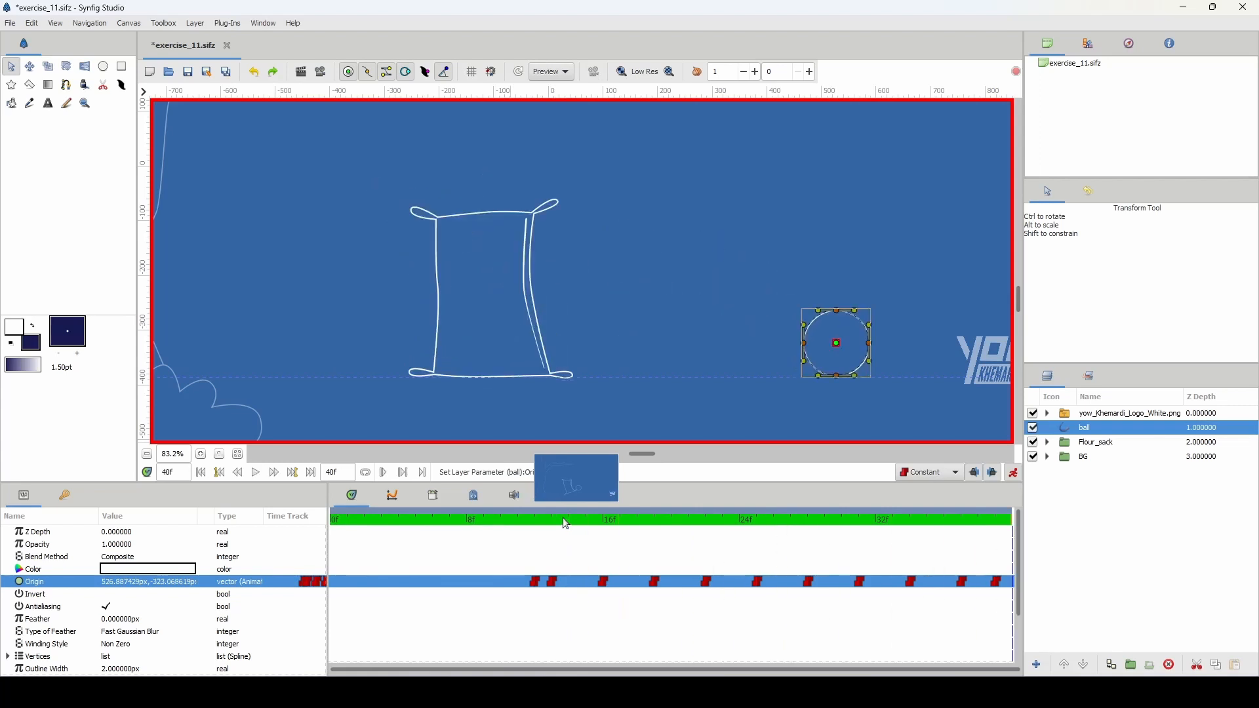
key("space")
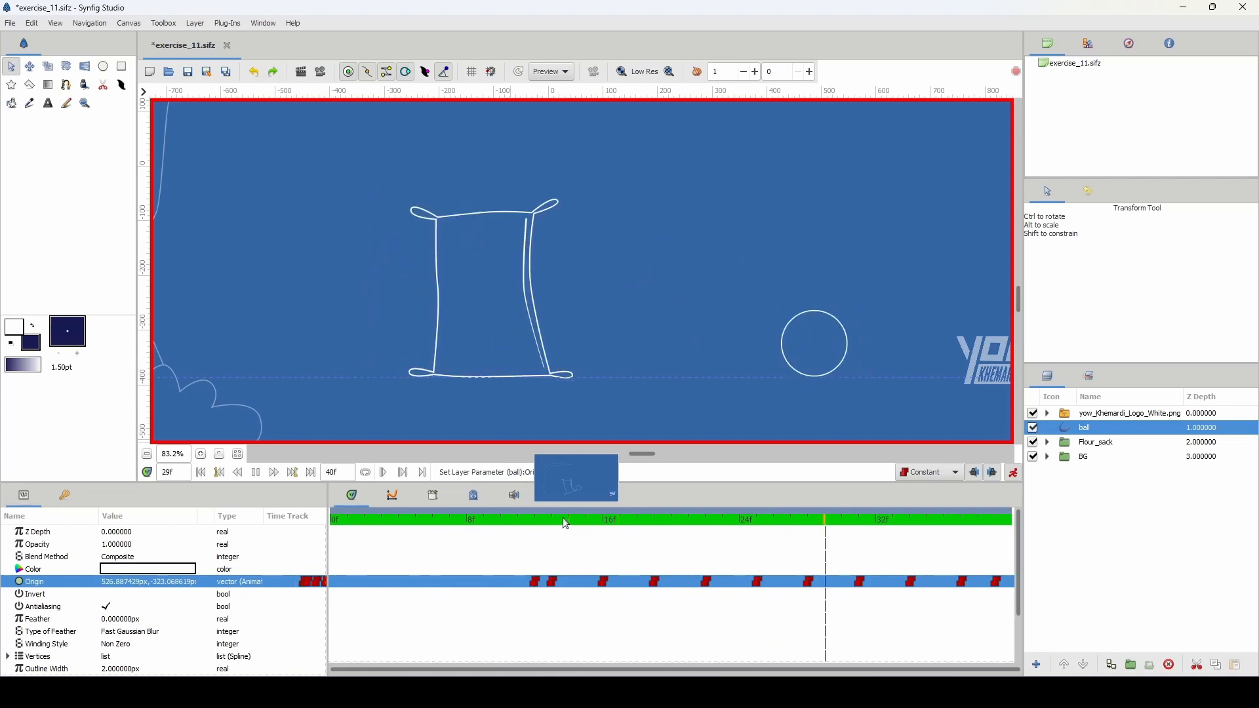
key("space")
Turn off animate mode, fit the whole canvas in view, and play the animation from frame 0 with looping enabled.
left_click(1014, 475)
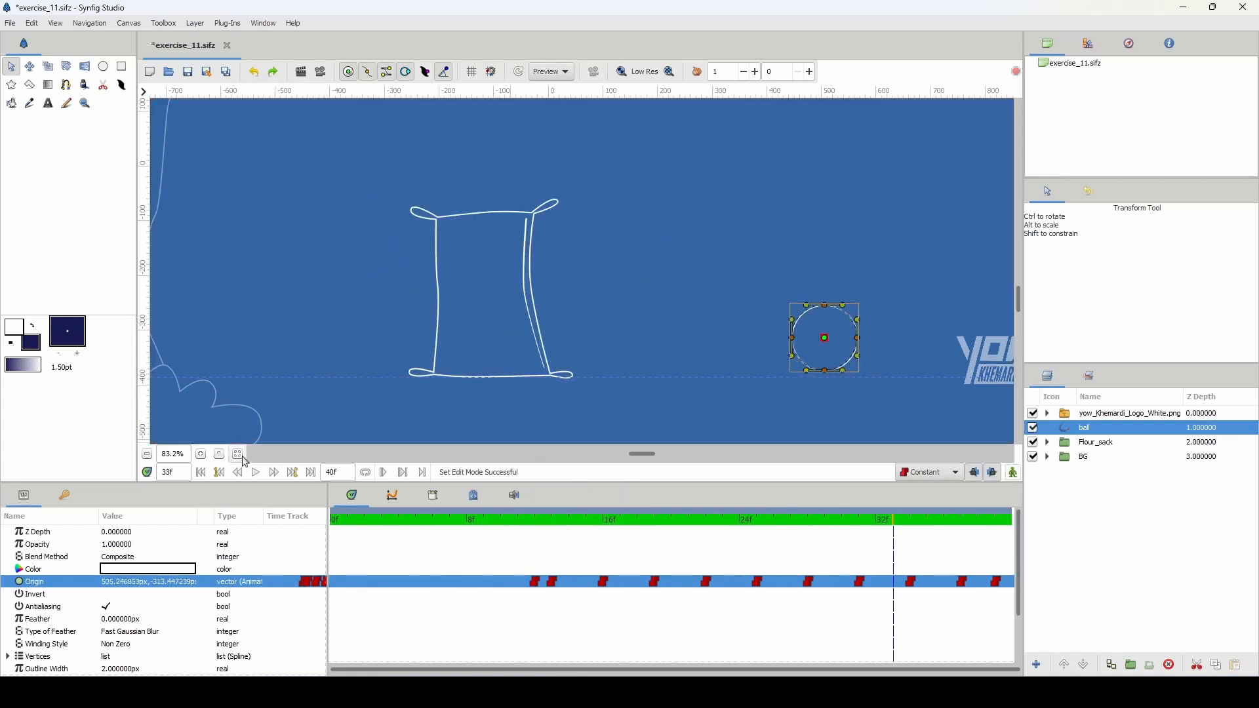
left_click(239, 455)
left_click_drag(415, 521, 329, 520)
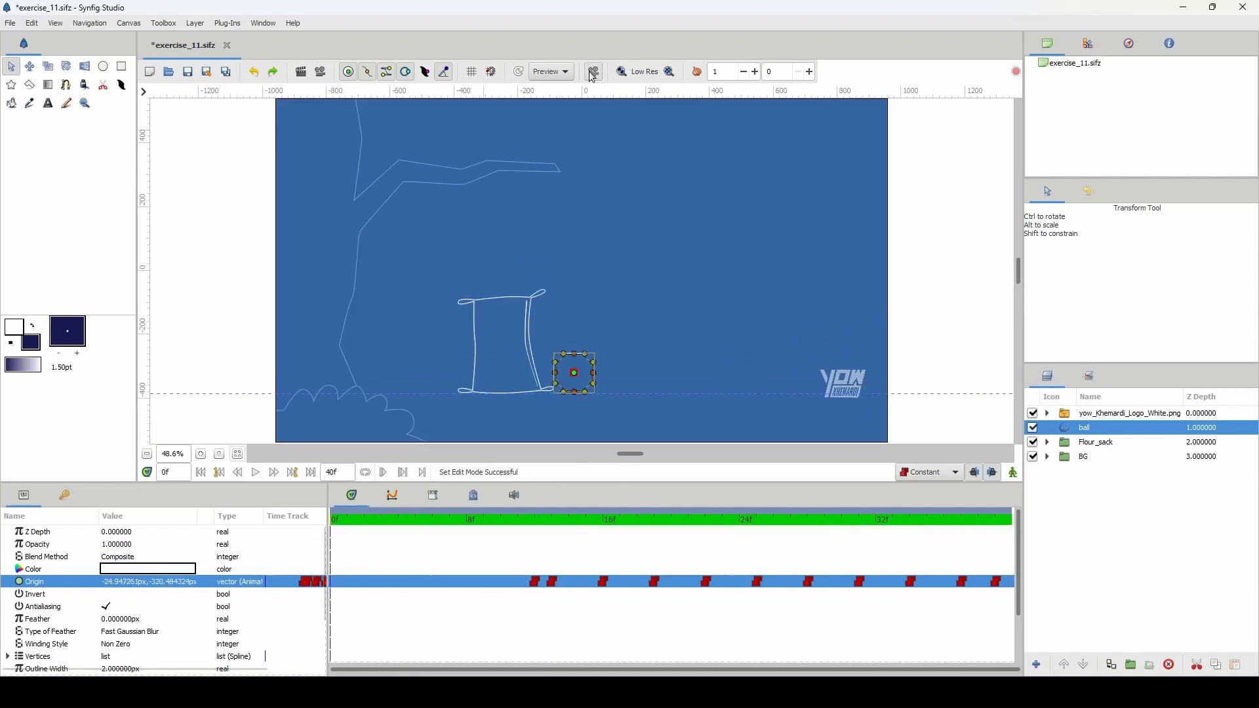
key("space")
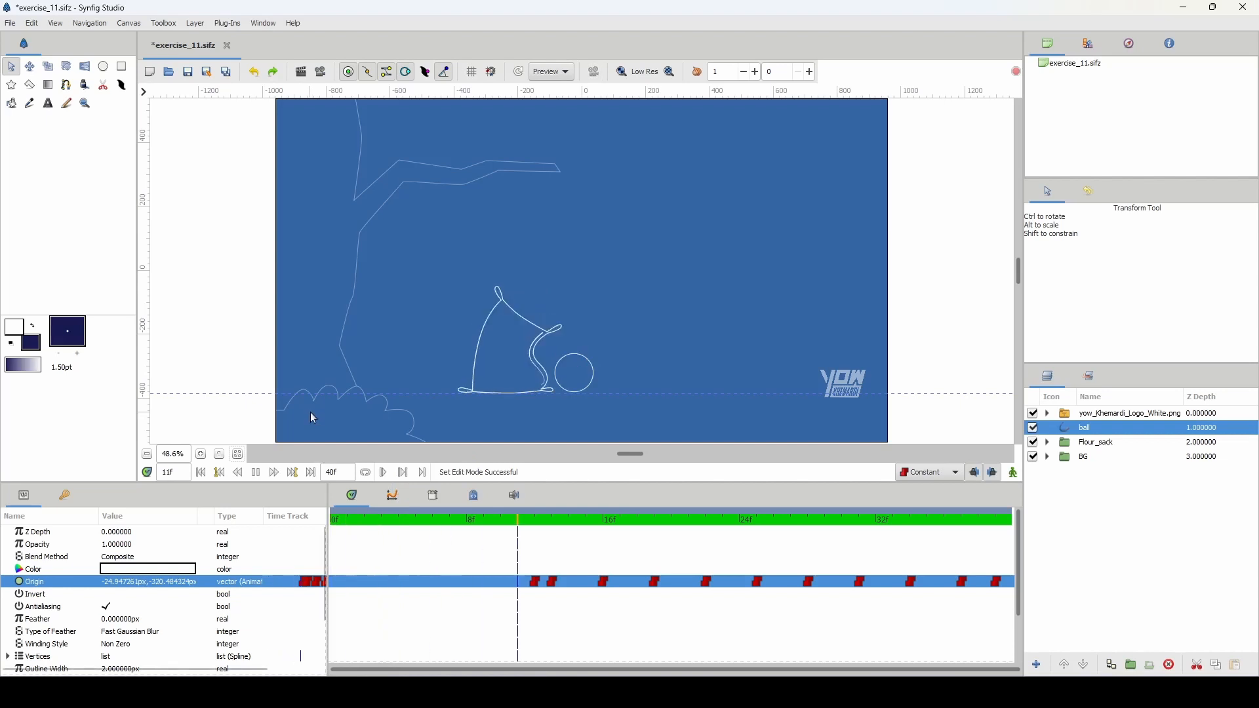
left_click(365, 473)
left_click(331, 523)
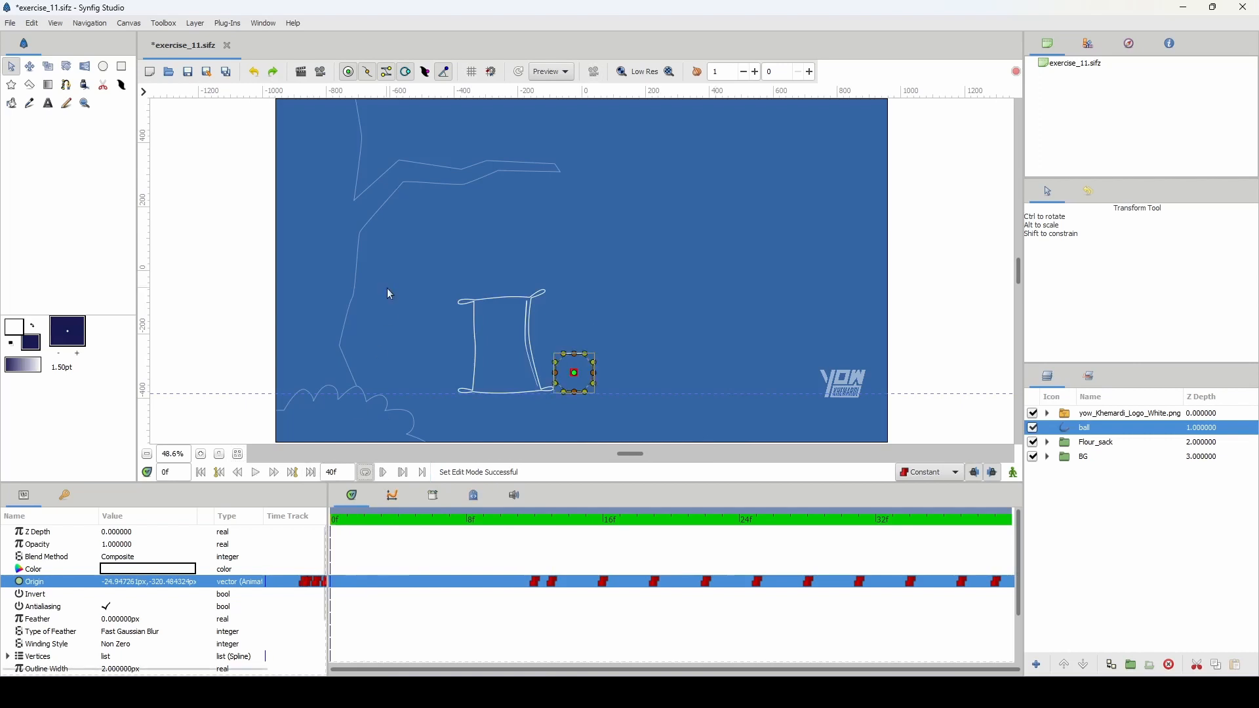
key("space")
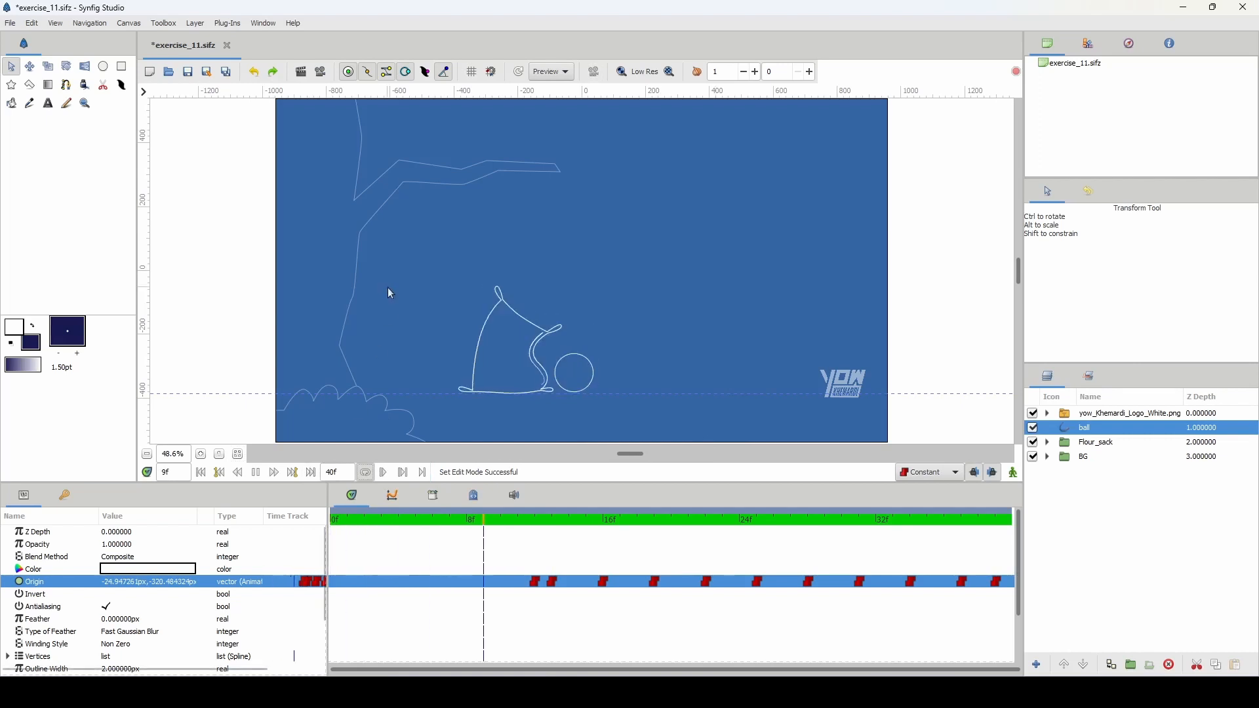